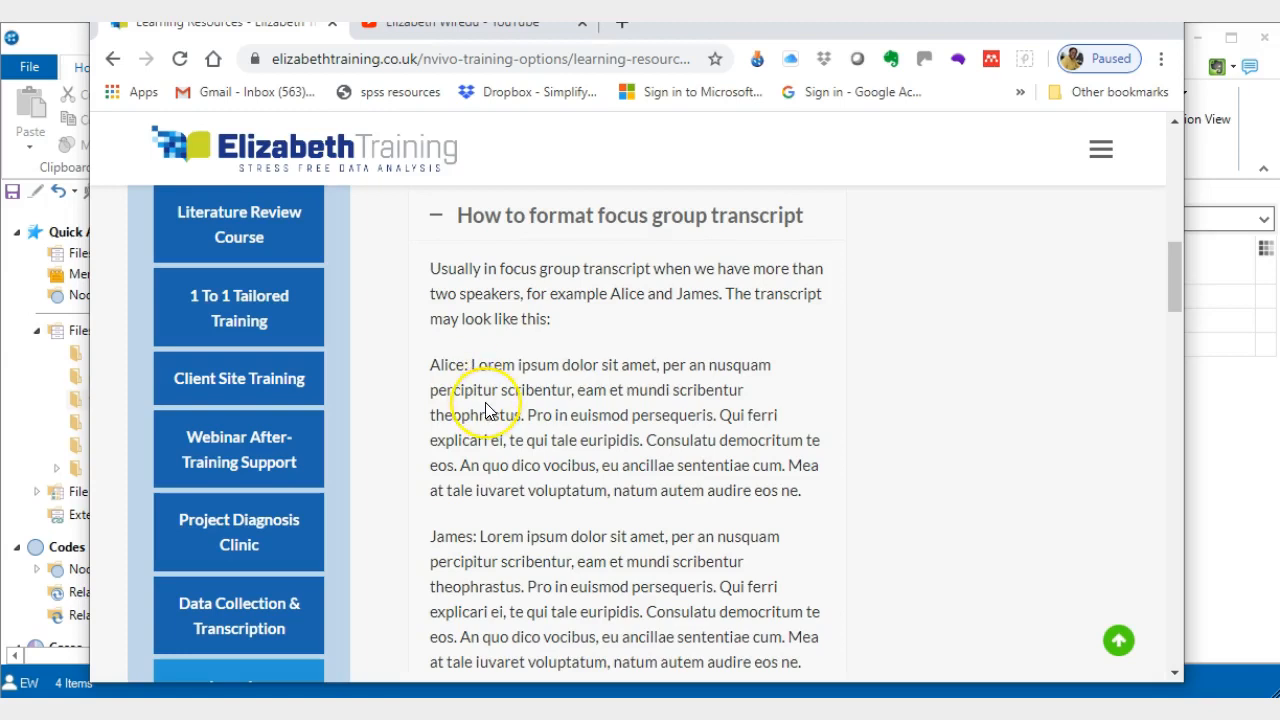
Read the example showing how to format a focus group transcript with heading styles for the speakers.
scroll(485, 410, down, 5)
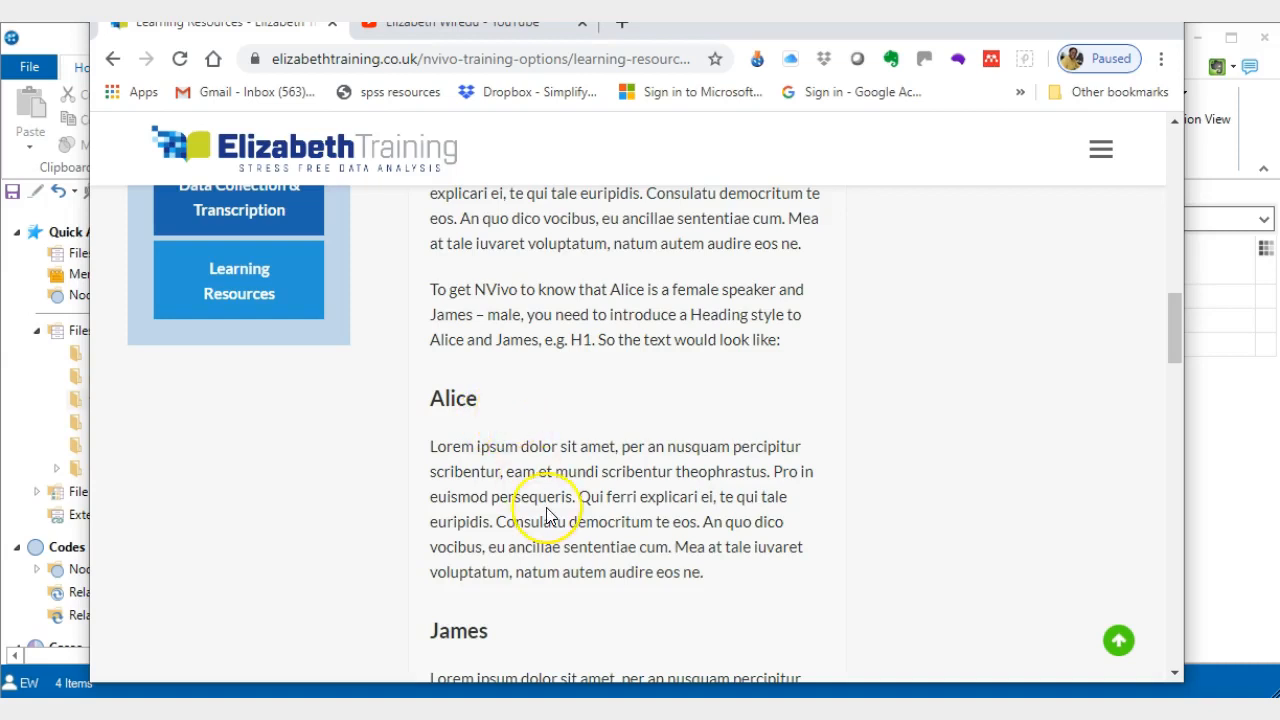
scroll(549, 508, up, 2)
scroll(546, 515, down, 1)
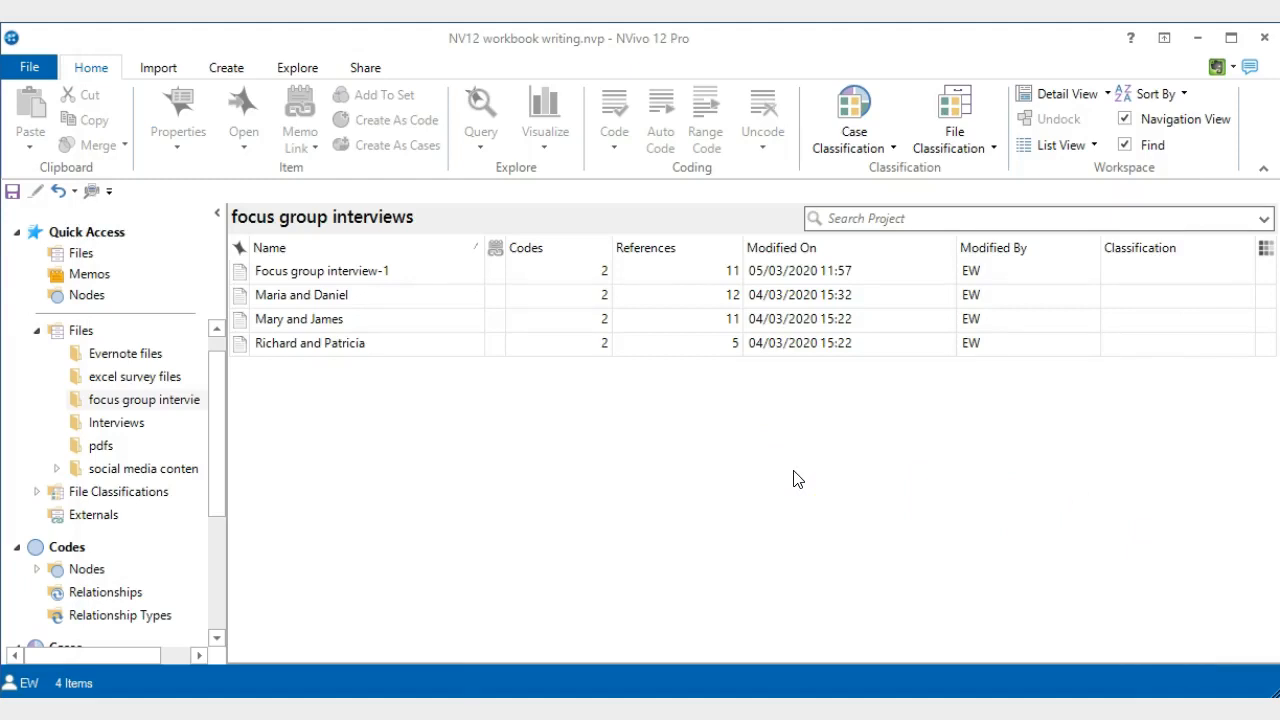
In NVivo, open the Focus group interview-1 transcript and examine how its questions and speakers are labelled.
double_click(324, 276)
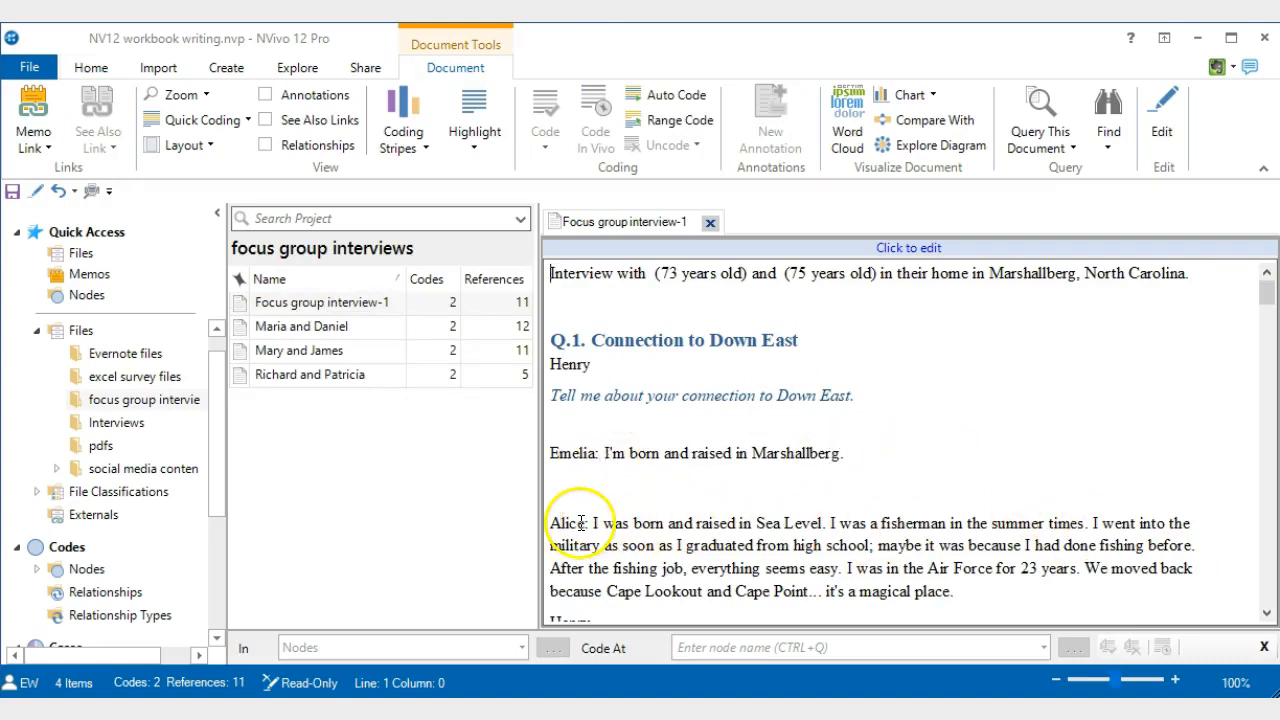
scroll(612, 522, down, 5)
scroll(617, 522, down, 15)
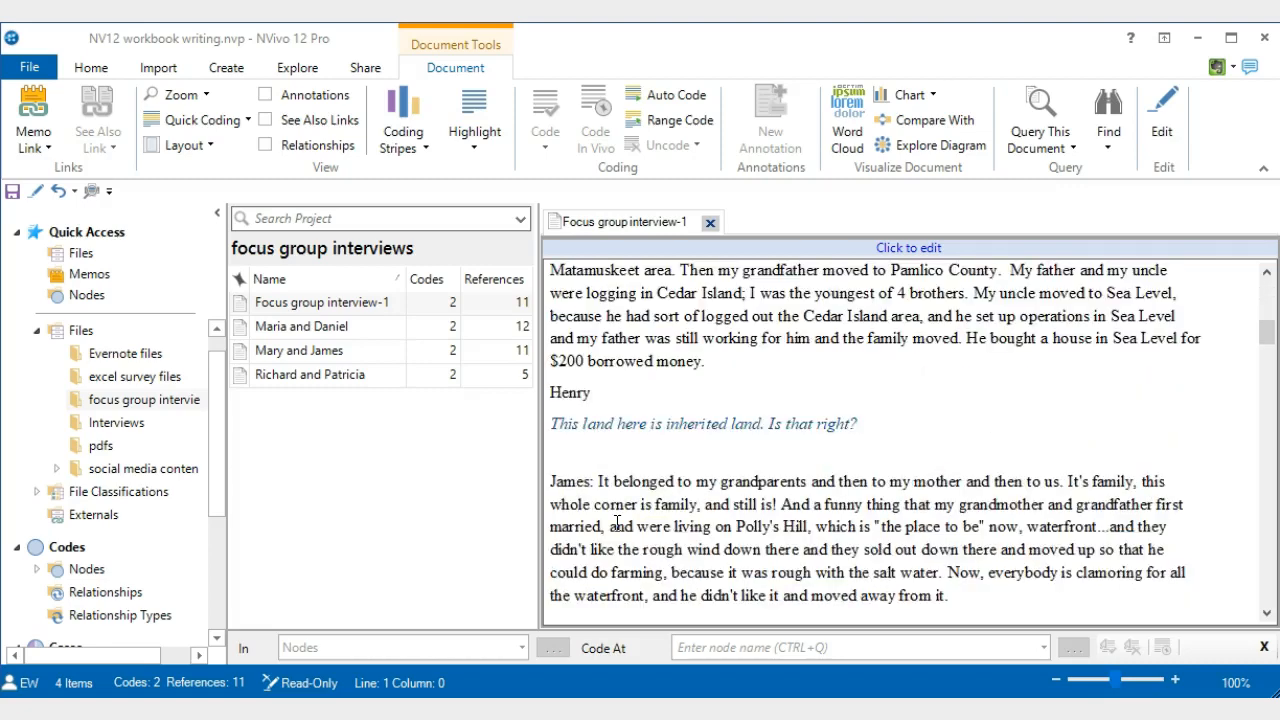
scroll(617, 522, down, 10)
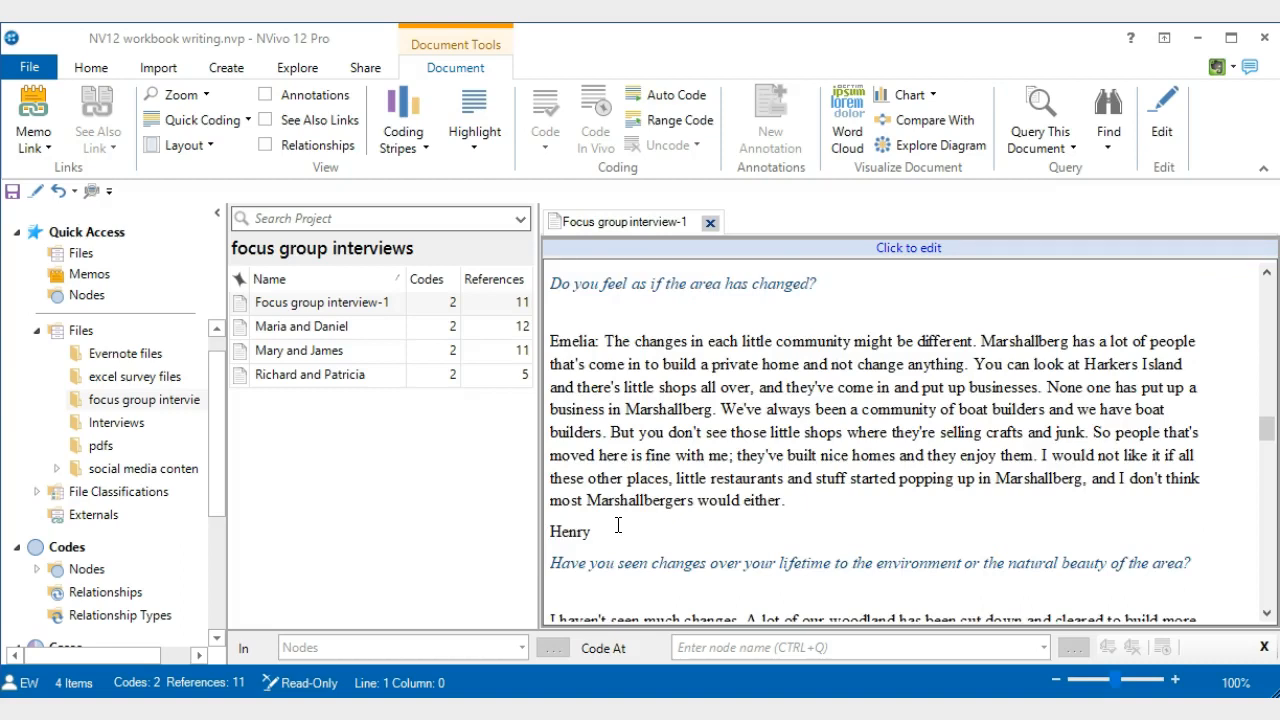
Make the transcript editable and check the style of the "Q.4. Community and environmental change" heading.
click(907, 250)
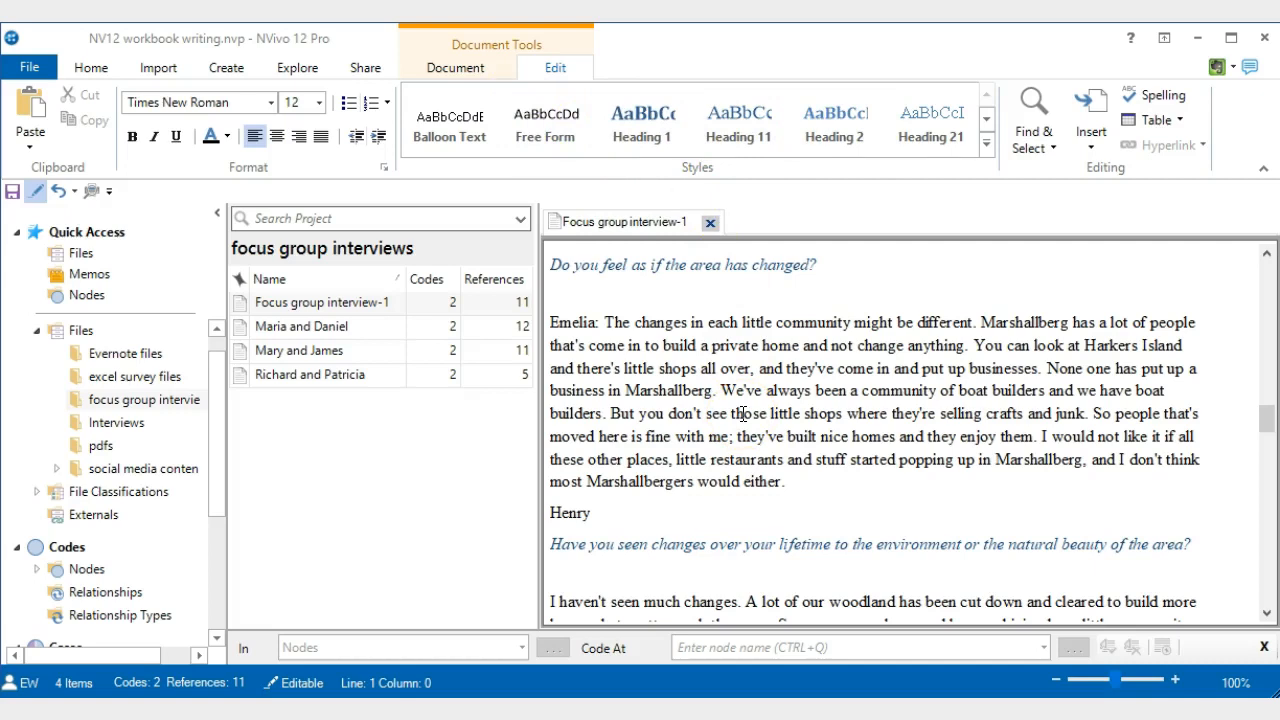
scroll(741, 414, up, 3)
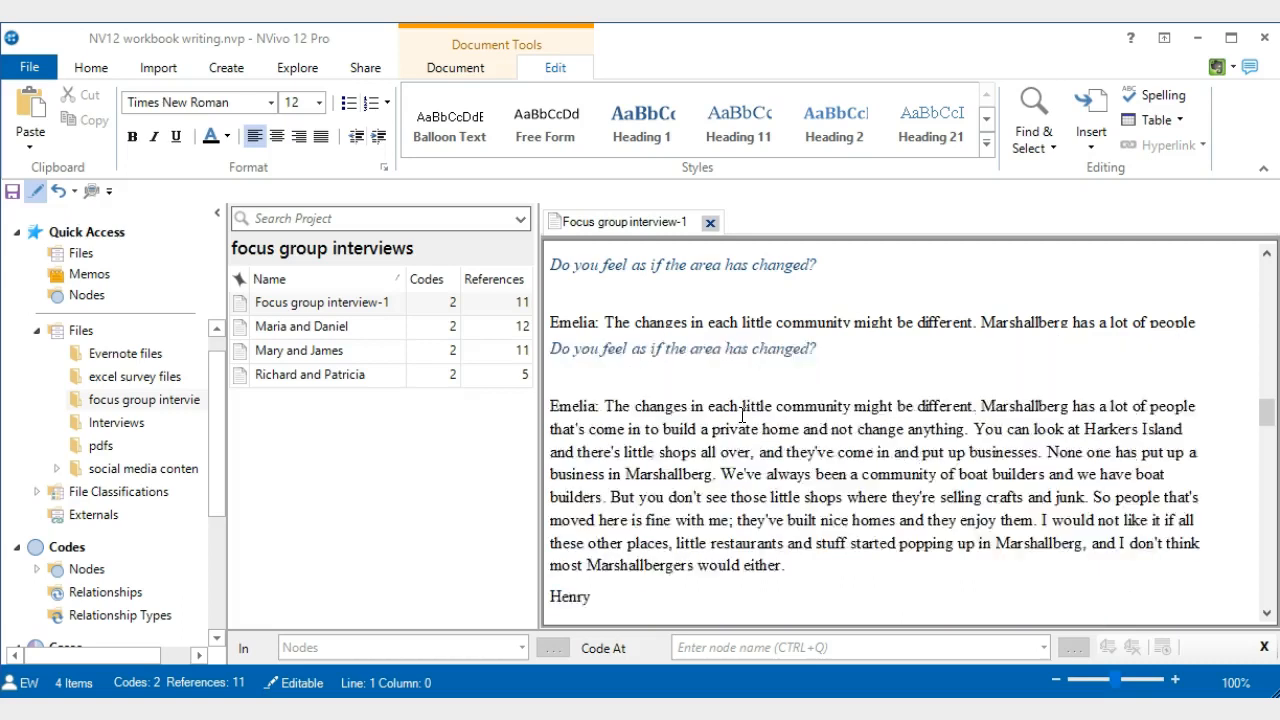
click(674, 426)
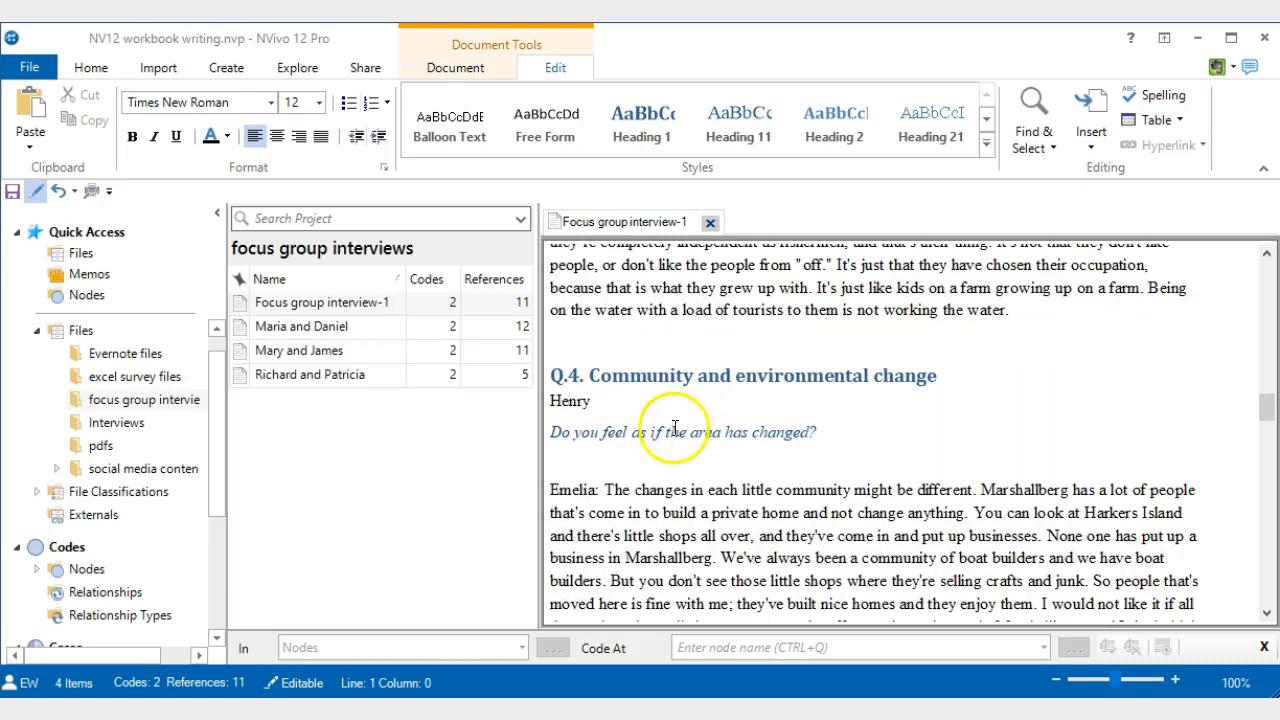
click(674, 373)
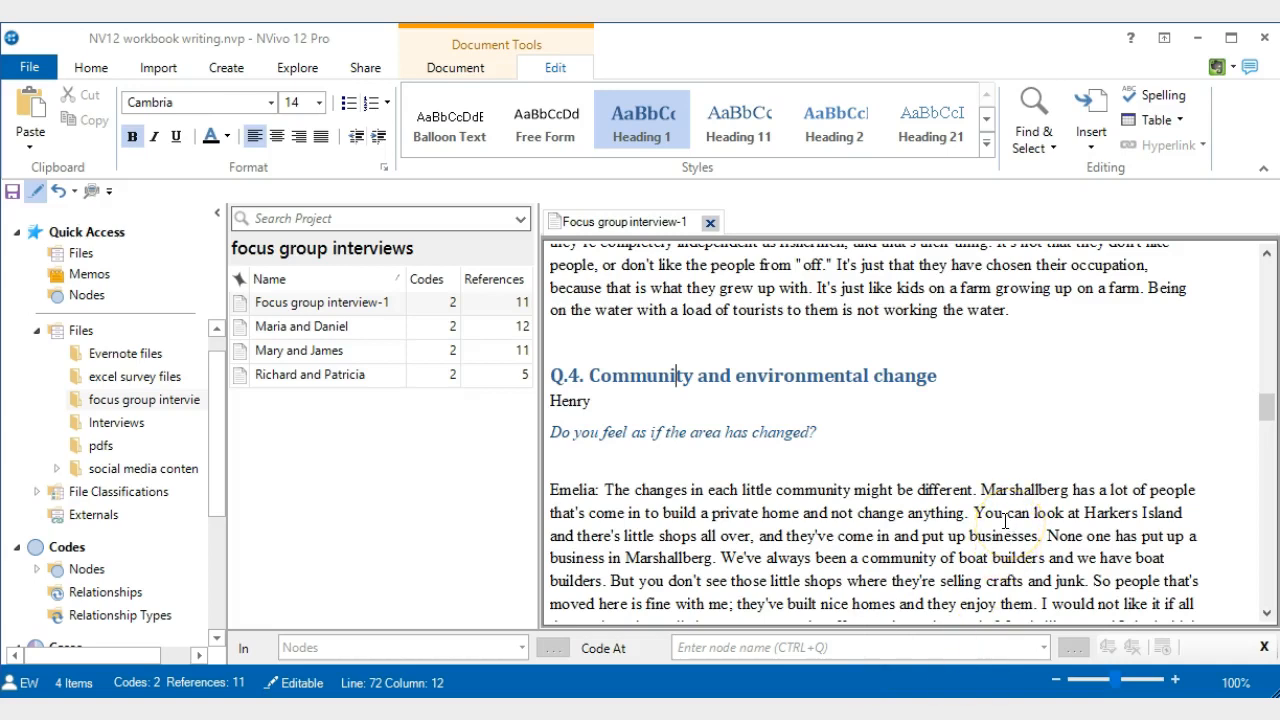
Open Replace Content and re-insert the special paragraph mark (^p) after the prefilled speaker's name in the replacement text.
click(1054, 148)
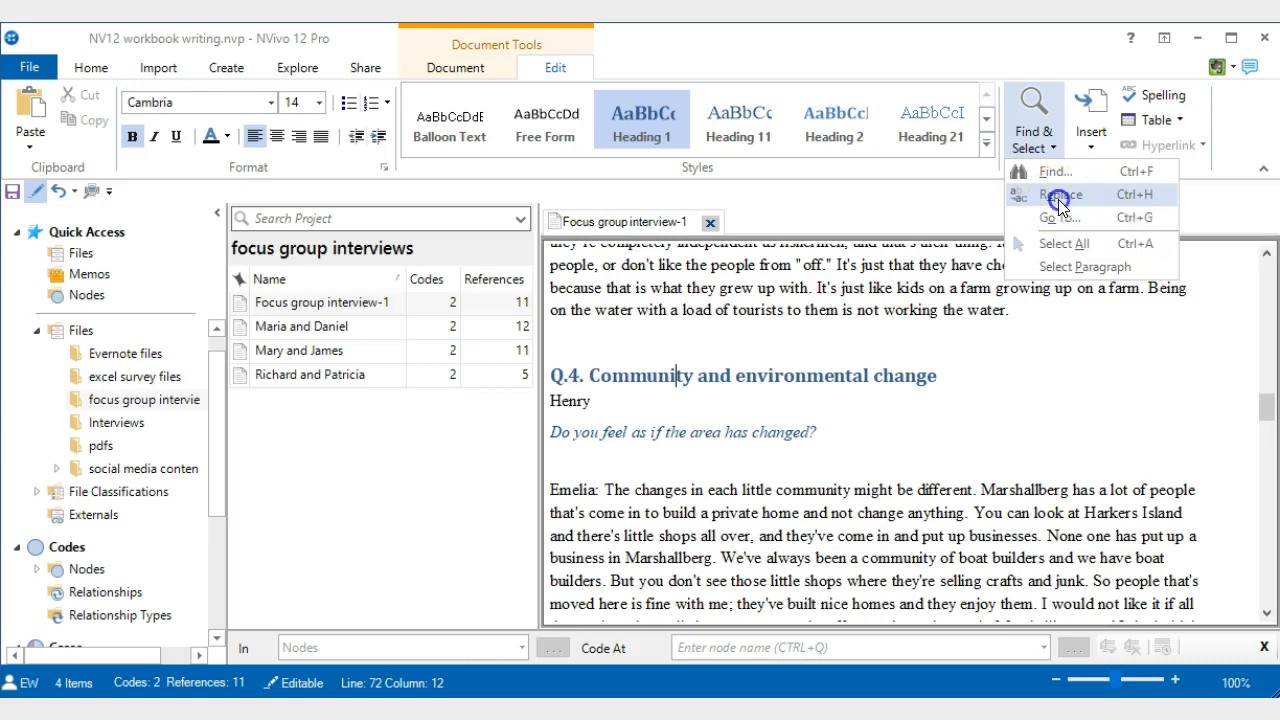
click(1060, 196)
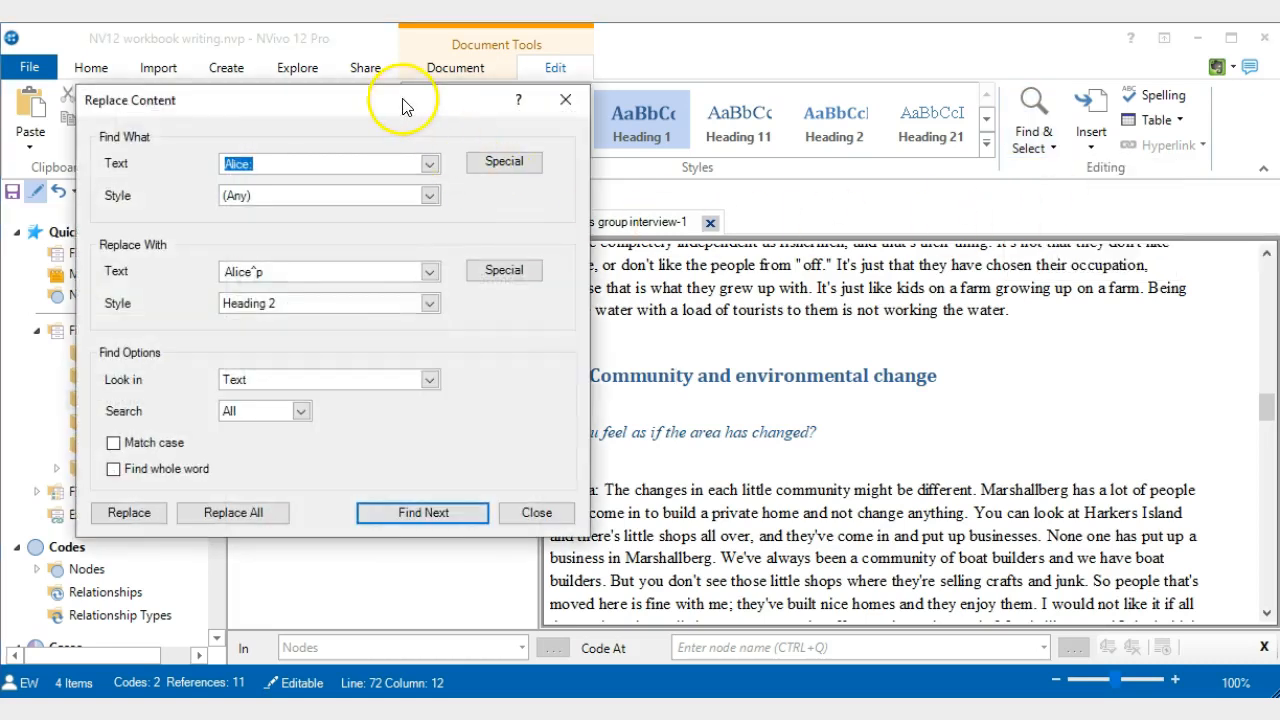
drag(405, 106, 559, 174)
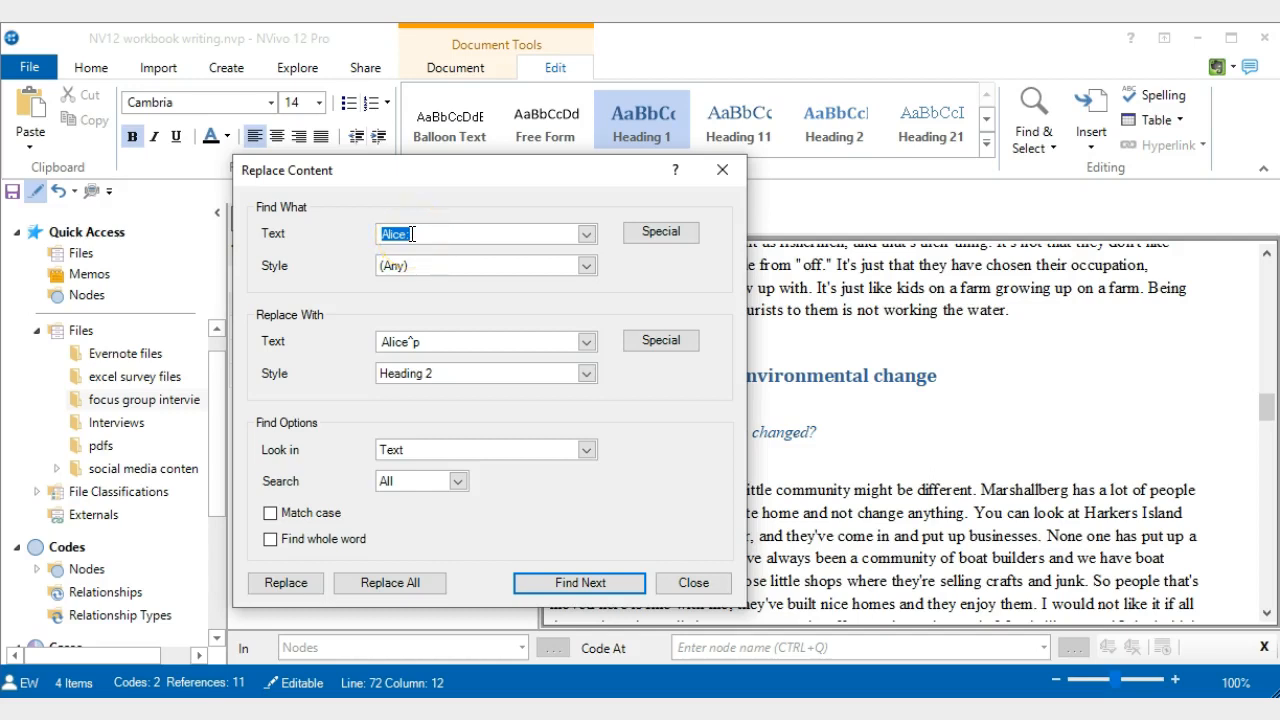
click(409, 341)
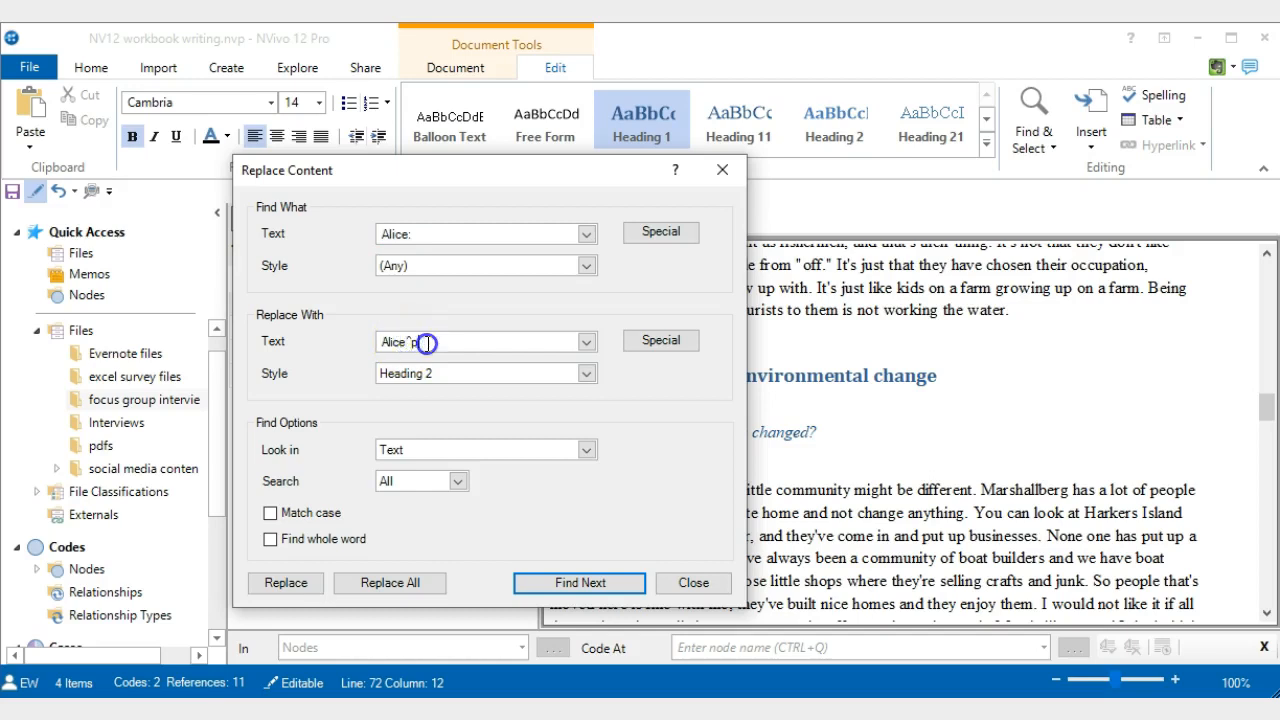
drag(413, 343, 408, 344)
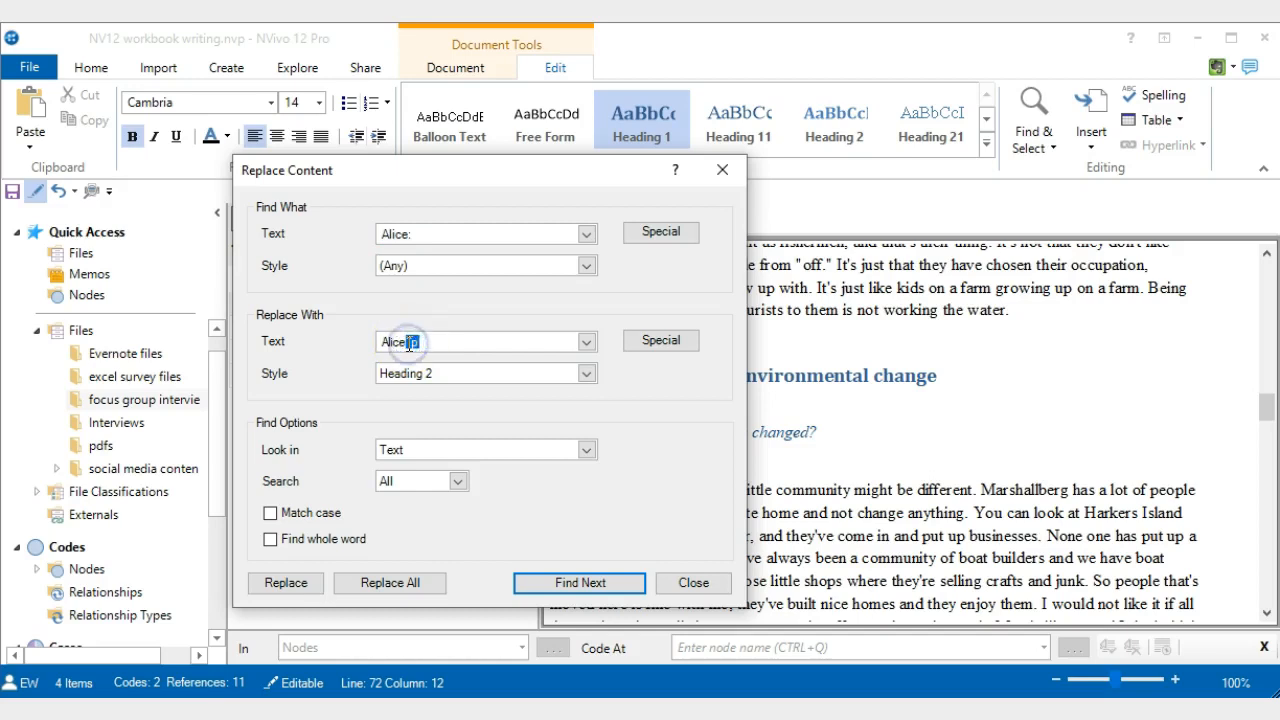
key(BackSpace)
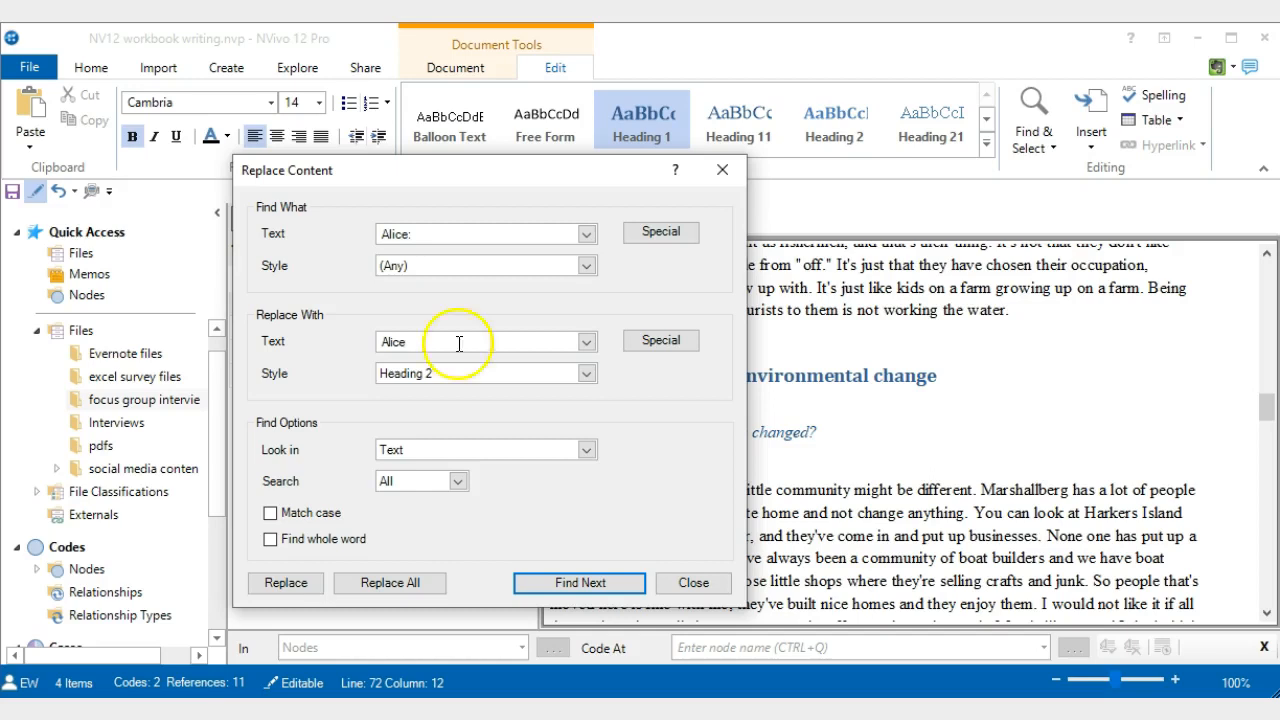
click(658, 340)
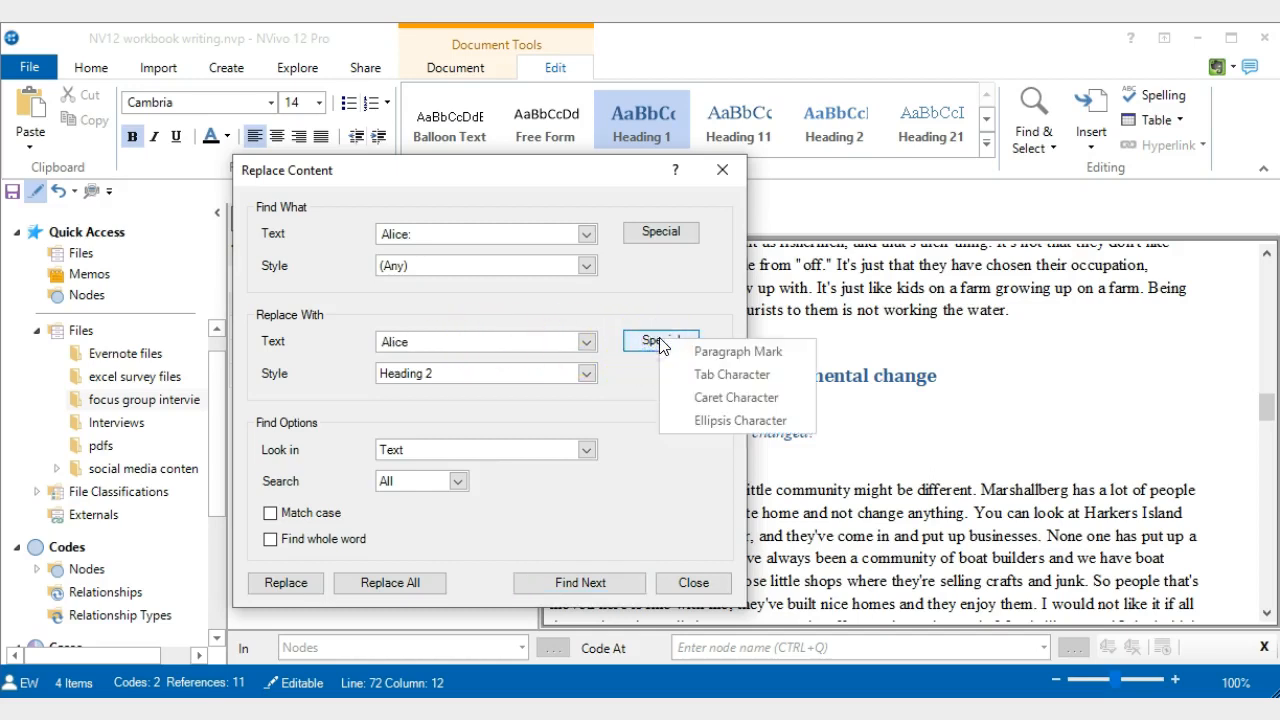
click(719, 351)
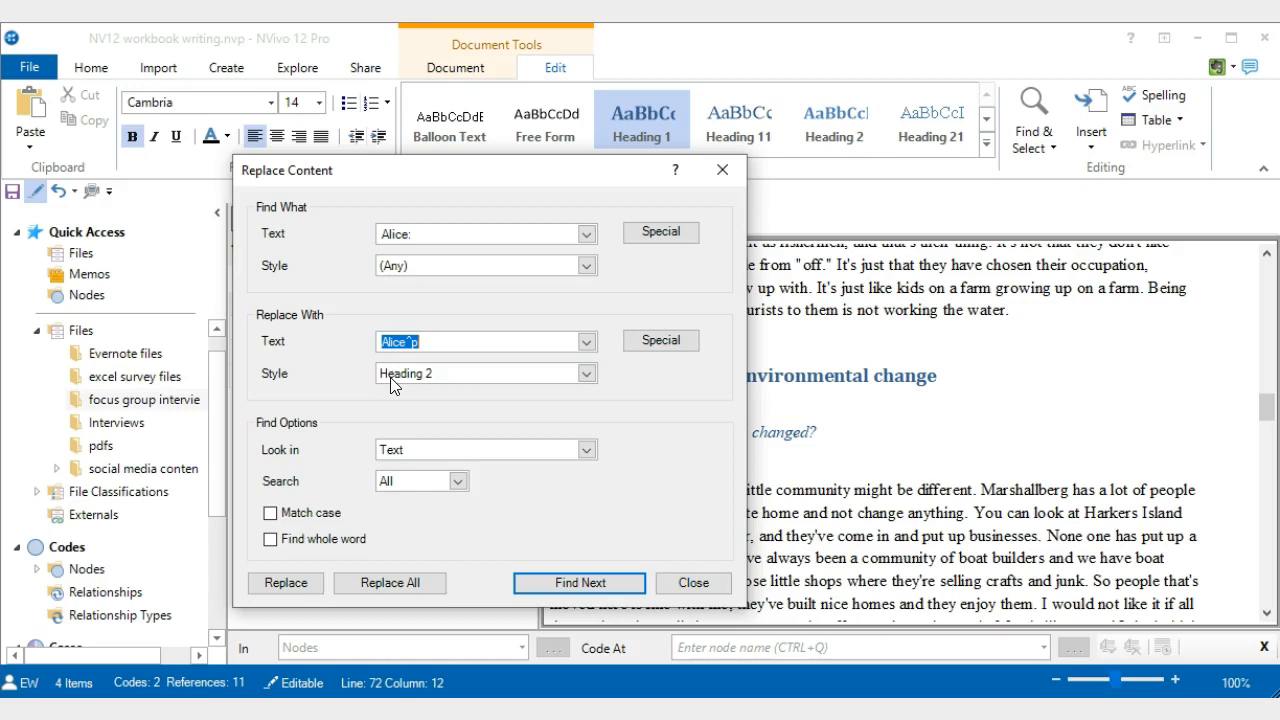
Replace all occurrences of the prefilled speaker label using the Heading 2 style, and inspect the resulting transcript beside the dialog.
click(378, 582)
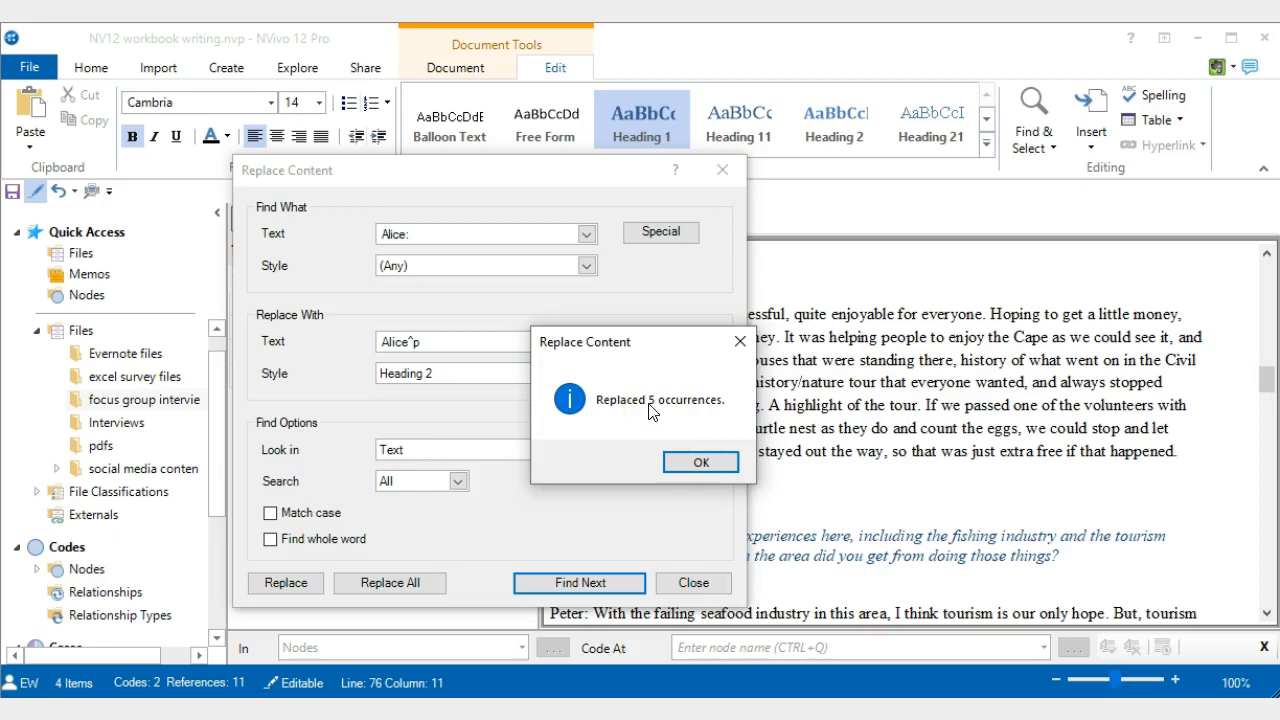
click(698, 464)
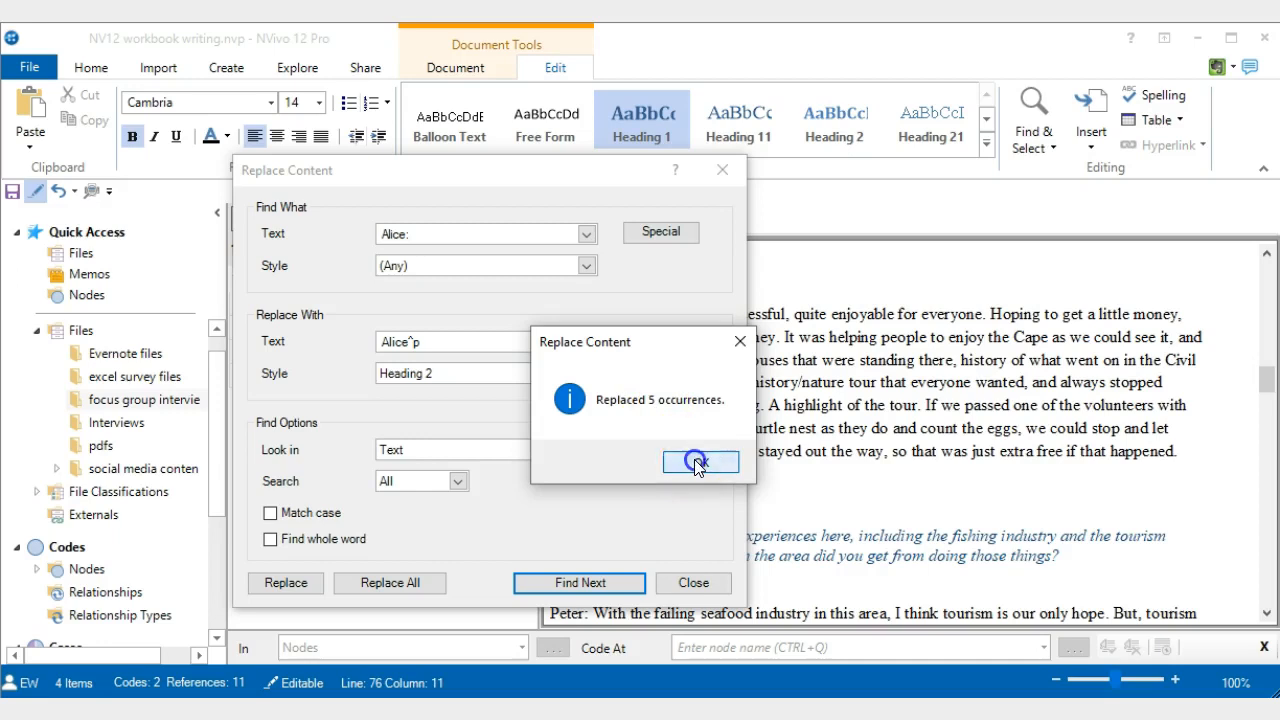
click(569, 170)
drag(569, 170, 364, 160)
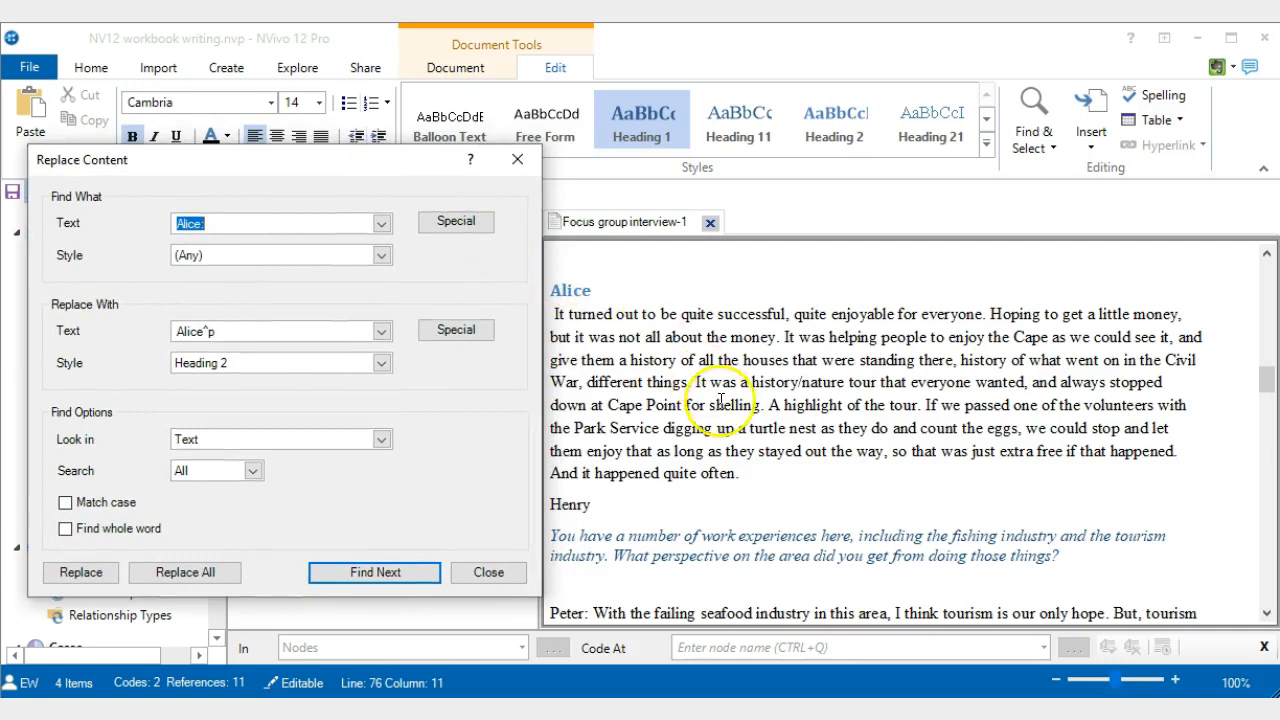
scroll(720, 400, down, 6)
scroll(723, 401, up, 4)
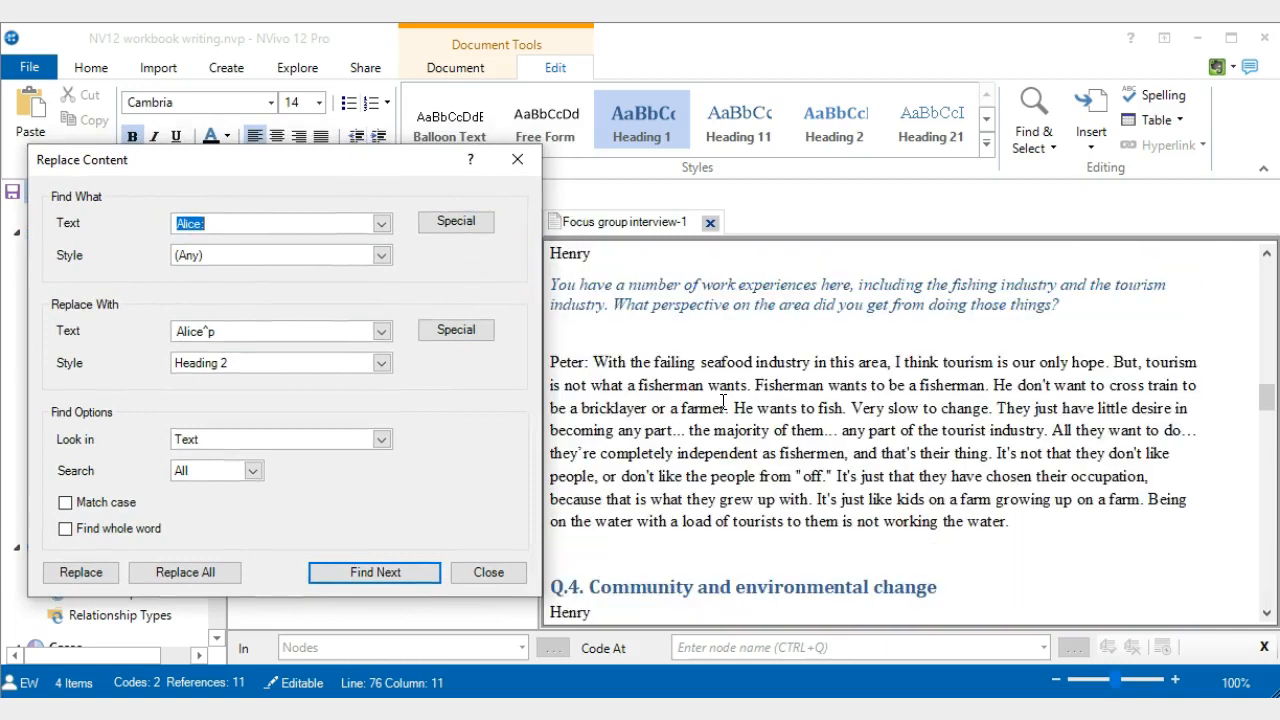
Replace all colon-ended labels of the speaker answering the inherited-land question with the name plus a paragraph mark (^p) in Heading 2.
drag(387, 170, 531, 183)
drag(361, 237, 312, 230)
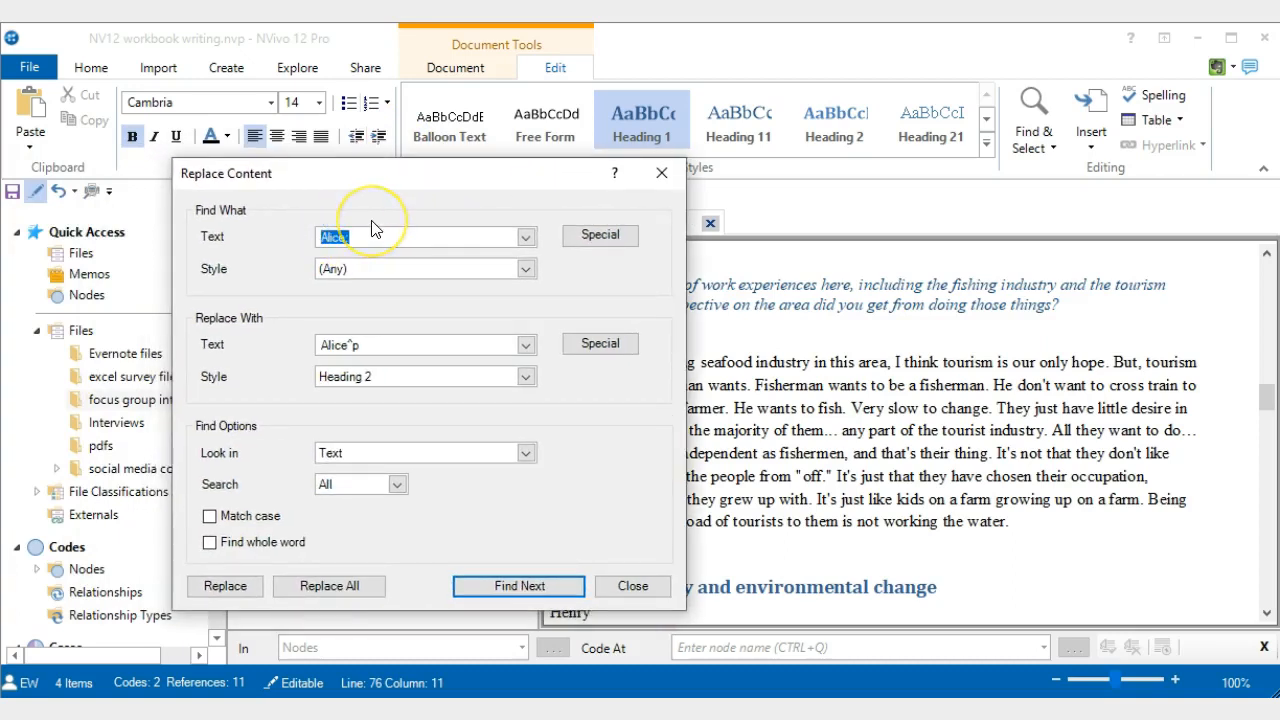
text(Ja)
drag(368, 342, 306, 338)
text(Ja)
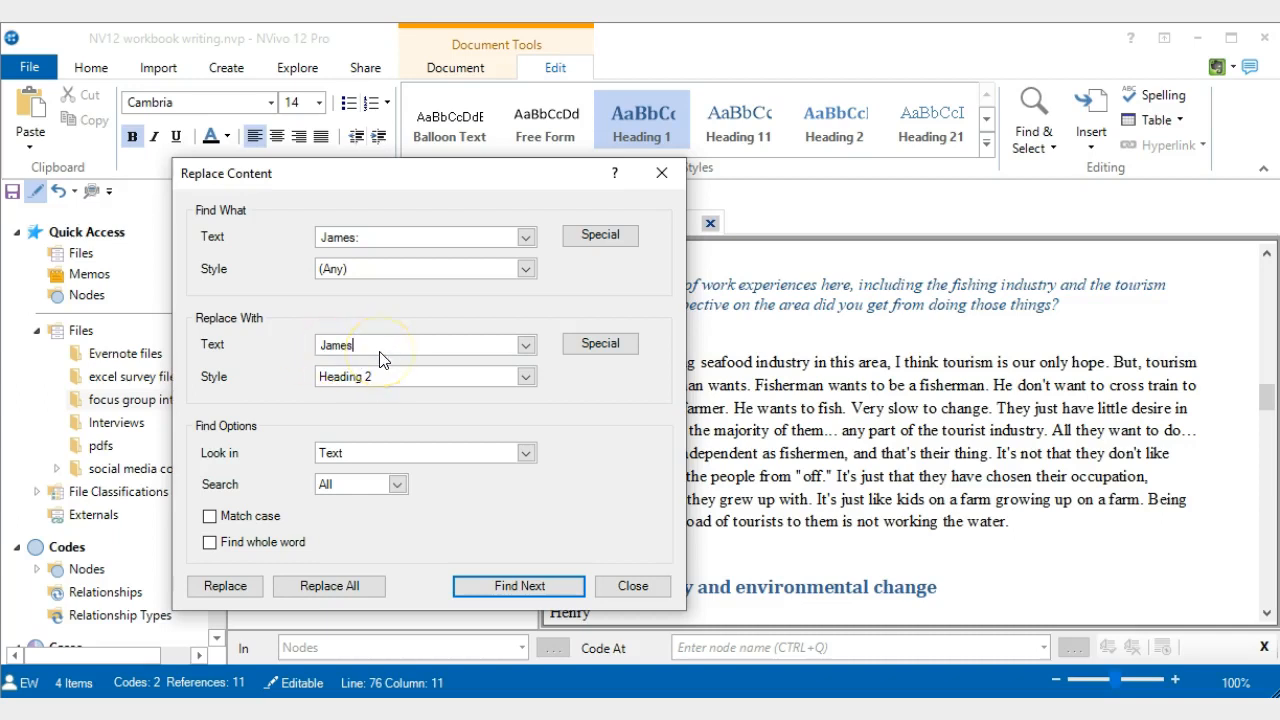
click(600, 343)
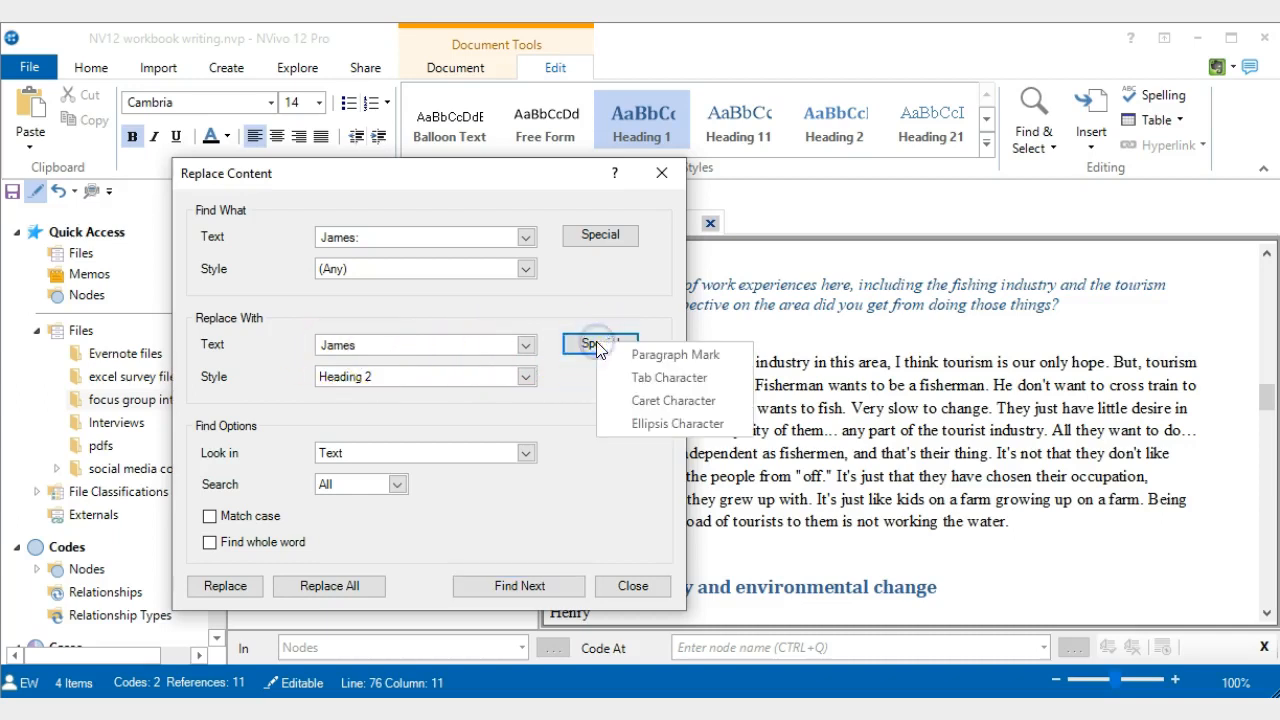
click(675, 355)
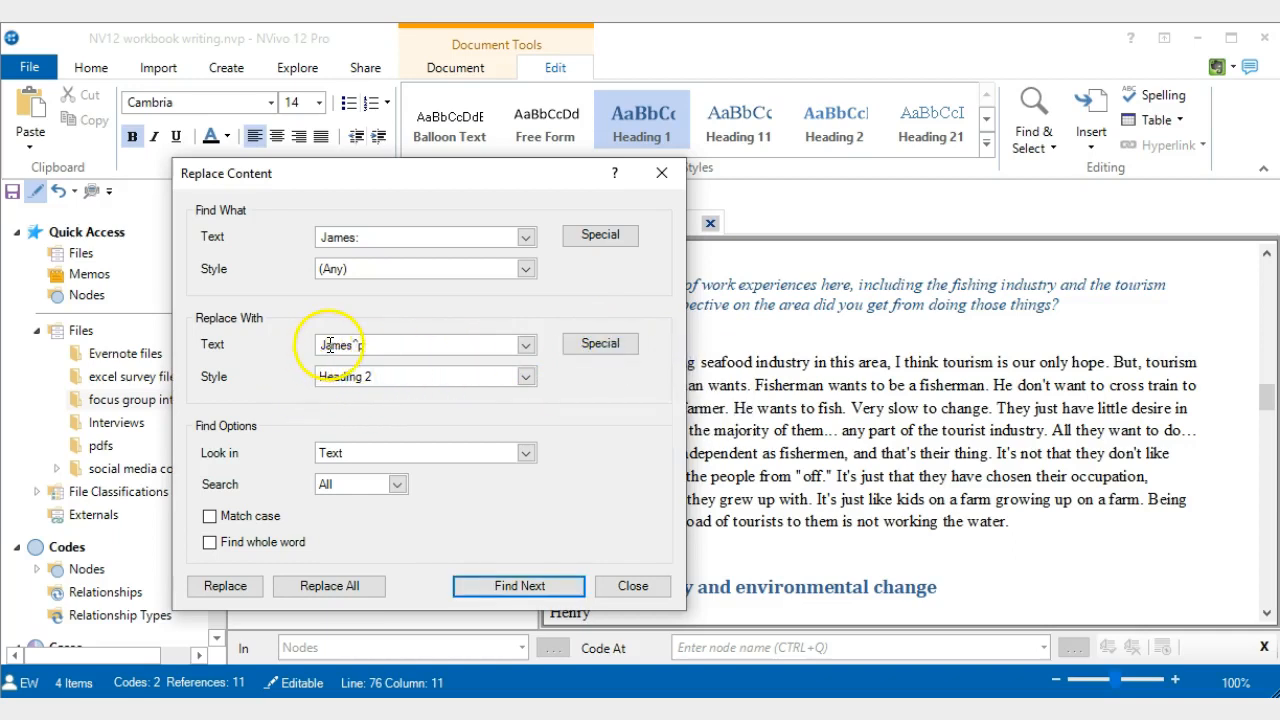
click(316, 589)
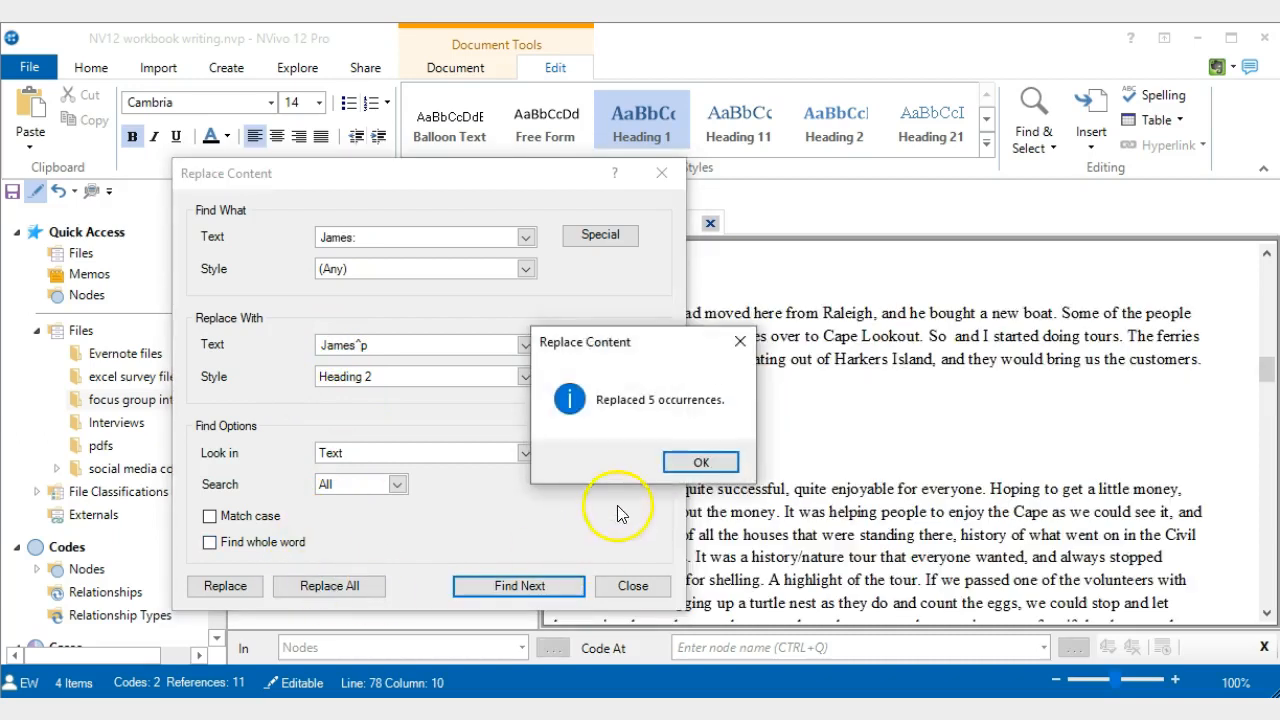
click(700, 460)
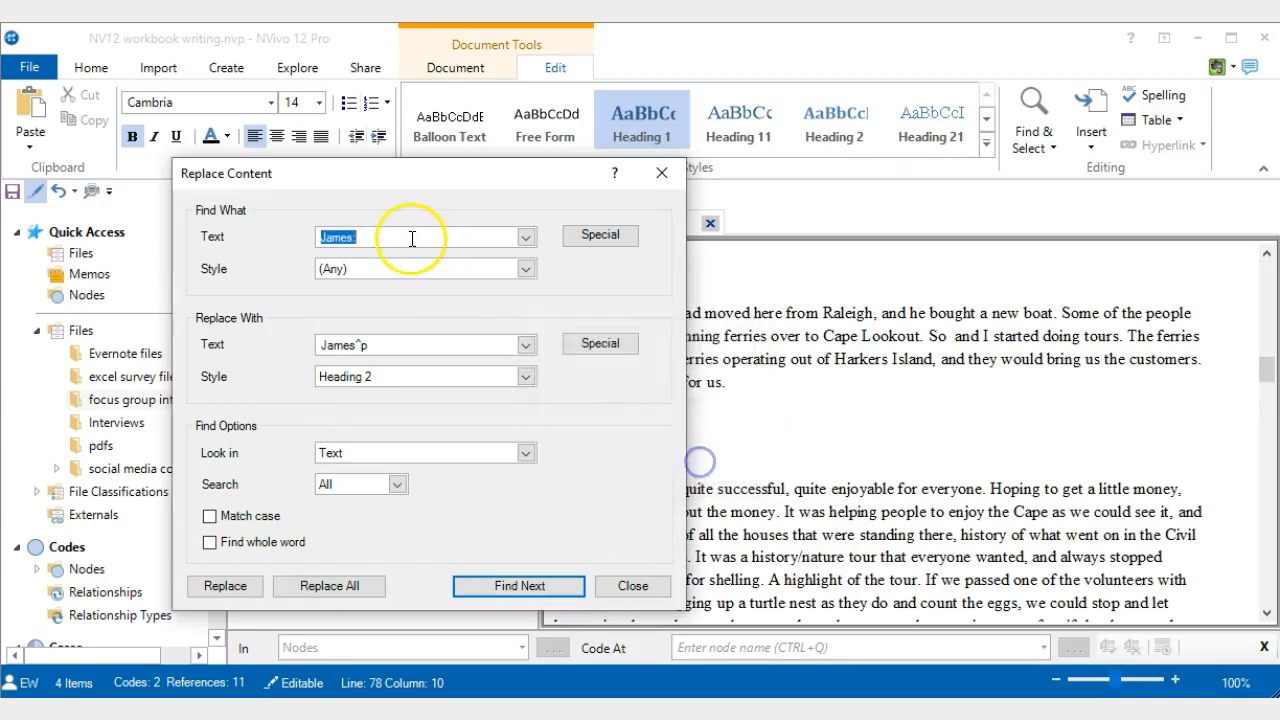
Replace all colon-ended labels of the speaker answering the work-experiences question with the name plus a paragraph mark (^p) in Heading 2.
click(352, 237)
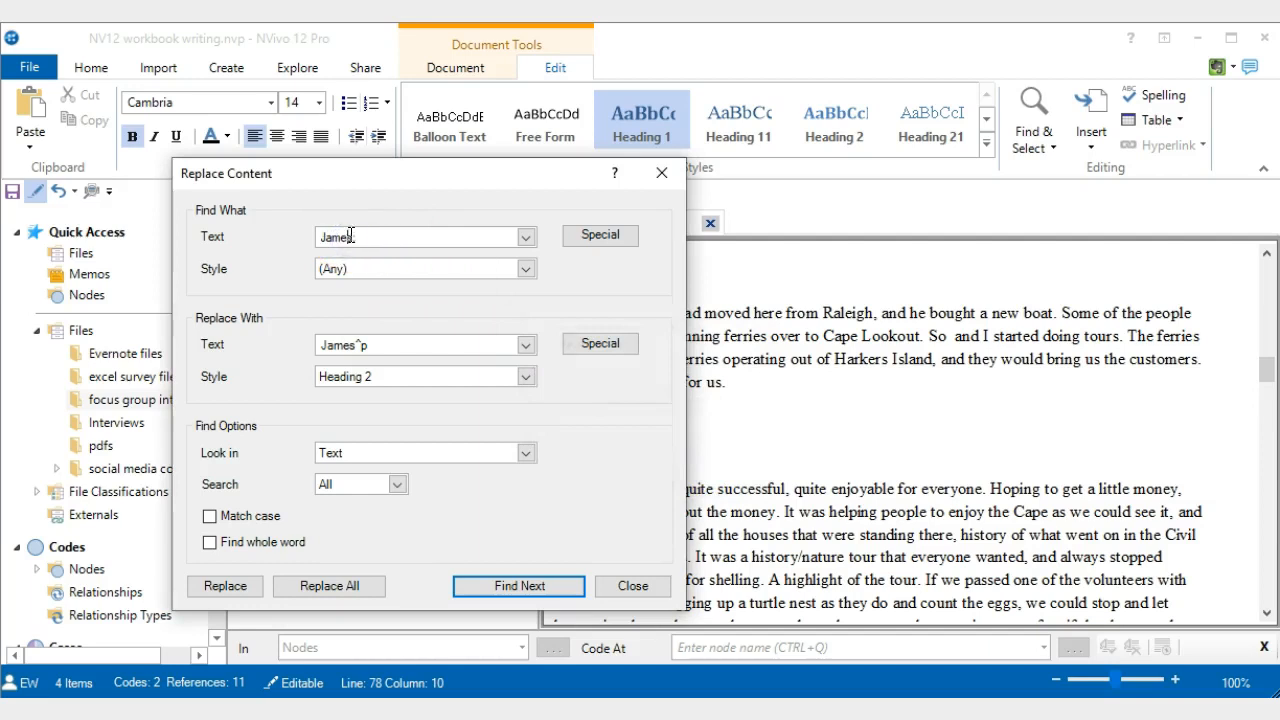
key(BackSpace)
key(BackSpace)
key(BackSpace)
key(BackSpace)
key(BackSpace)
text(Peter)
double_click(343, 345)
text(Peter)
click(590, 343)
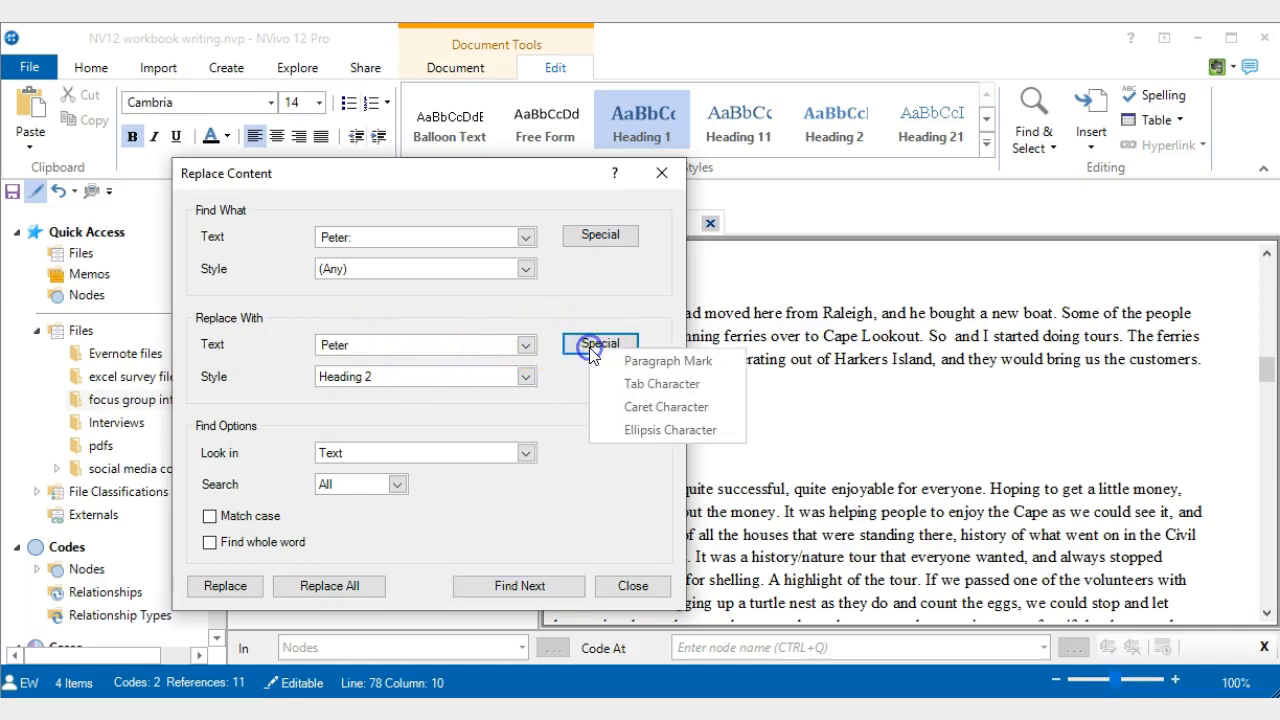
click(655, 362)
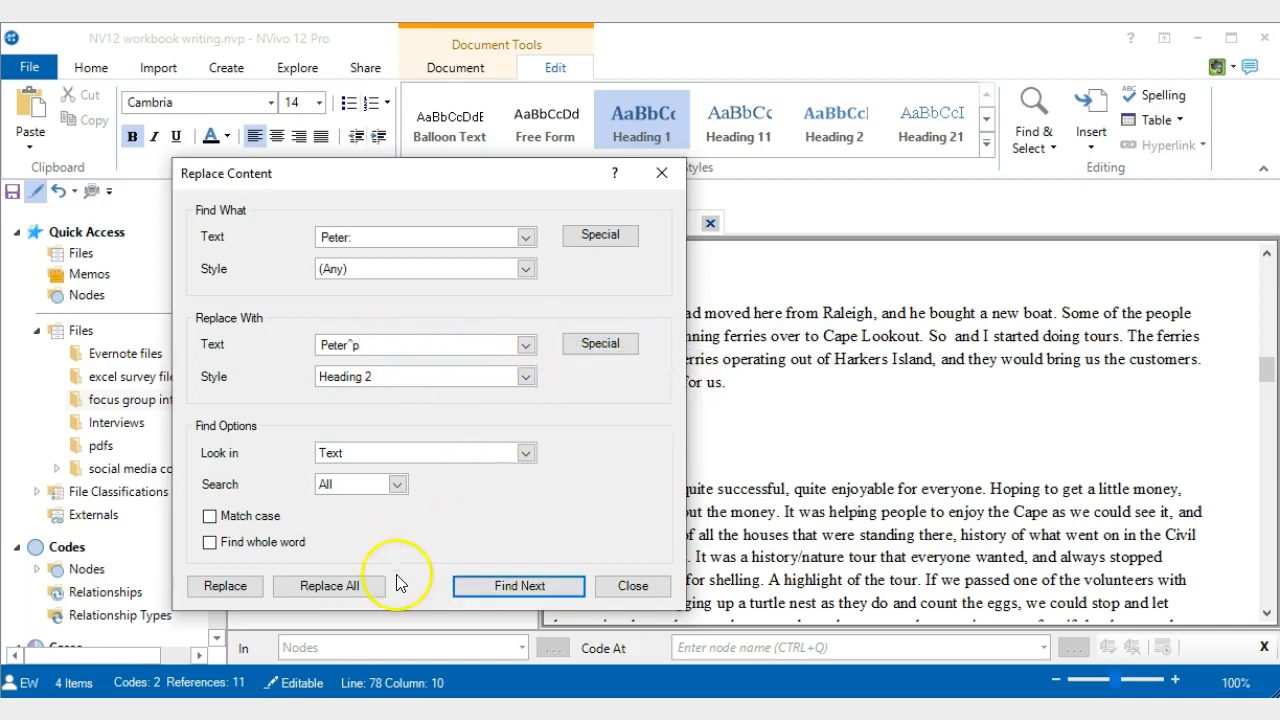
click(330, 586)
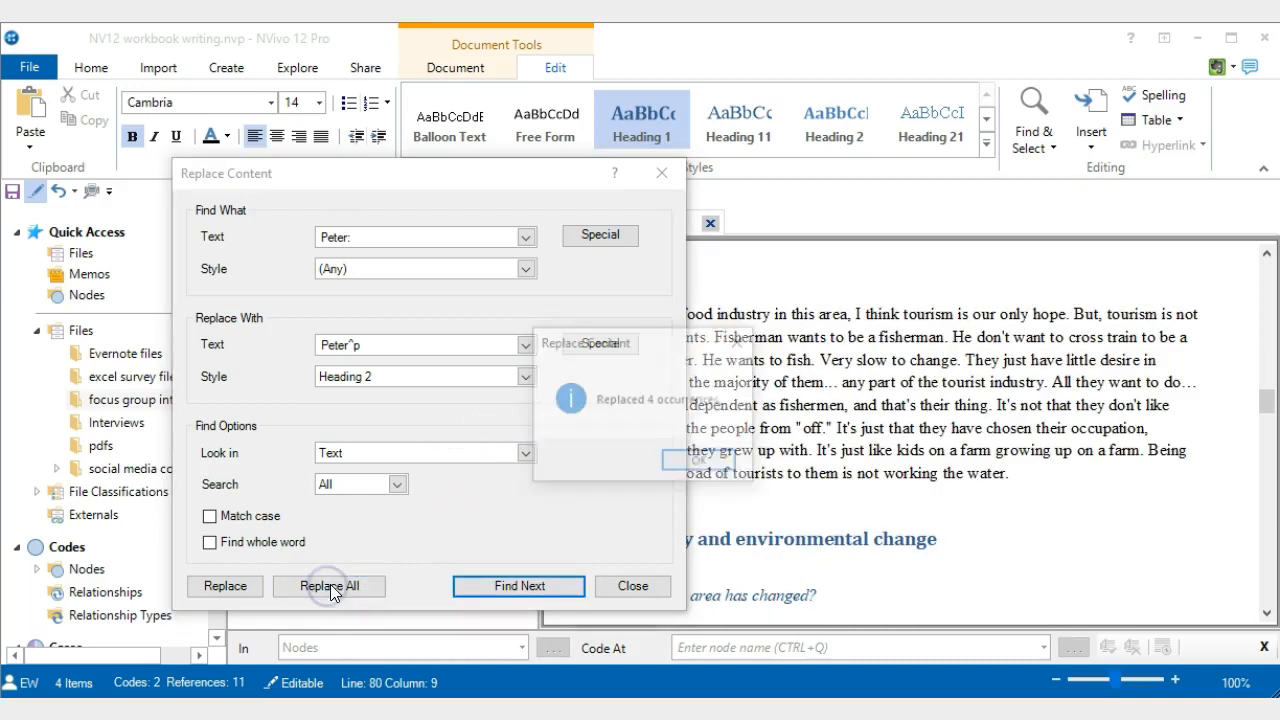
click(698, 463)
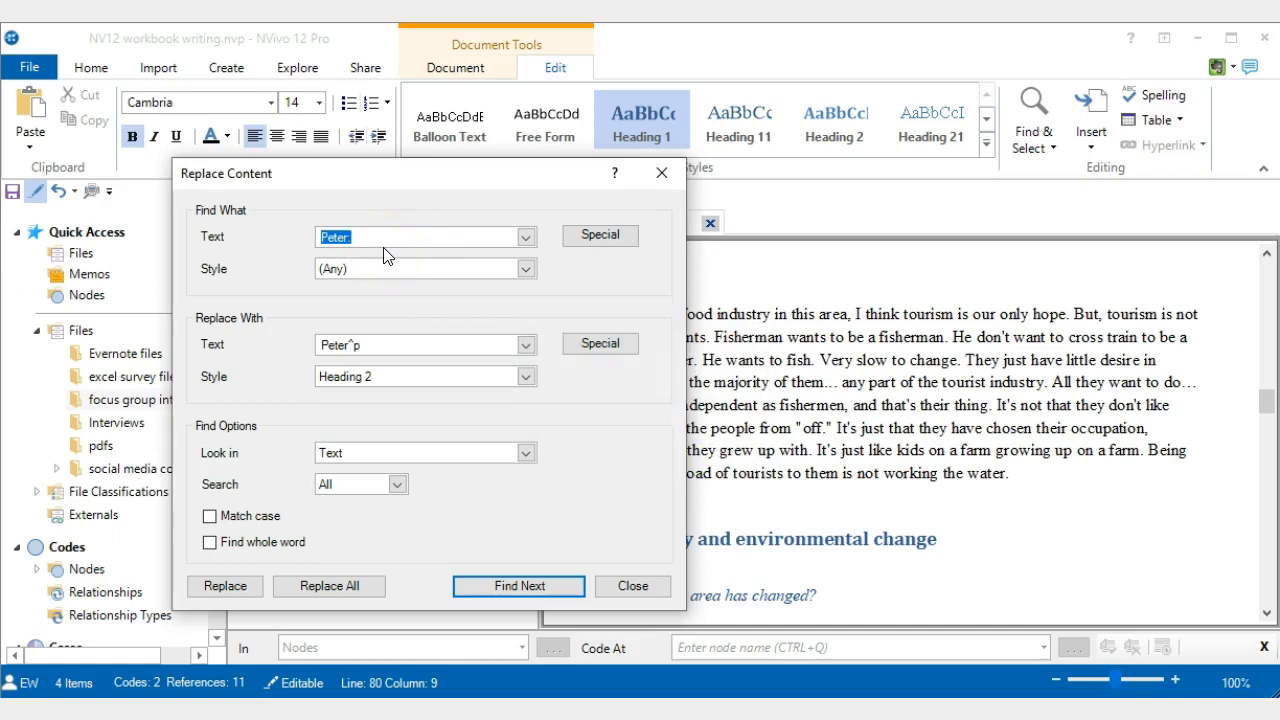
Replace all colon-ended labels of the speaker born in Marshallberg with the name plus a paragraph mark (^p) in Heading 2.
text(Emelia:)
double_click(340, 344)
text(em)
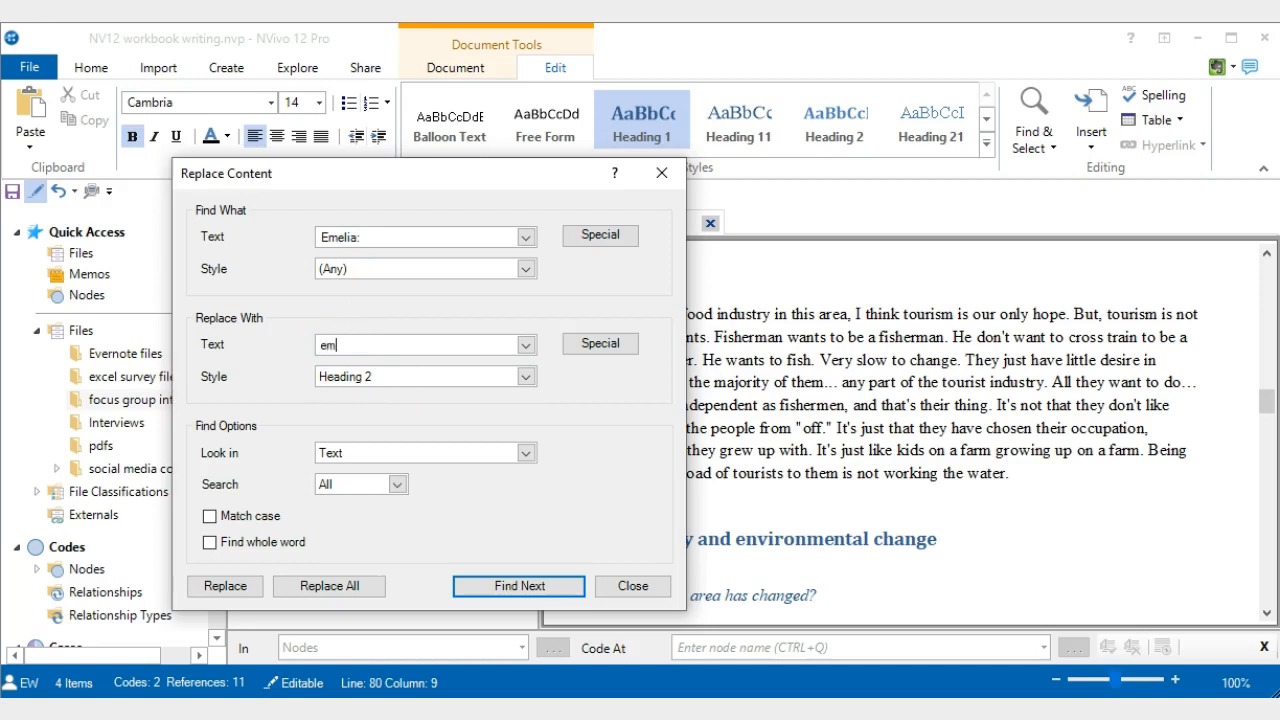
key(BackSpace)
key(BackSpace)
text(med)
text(ia)
click(600, 343)
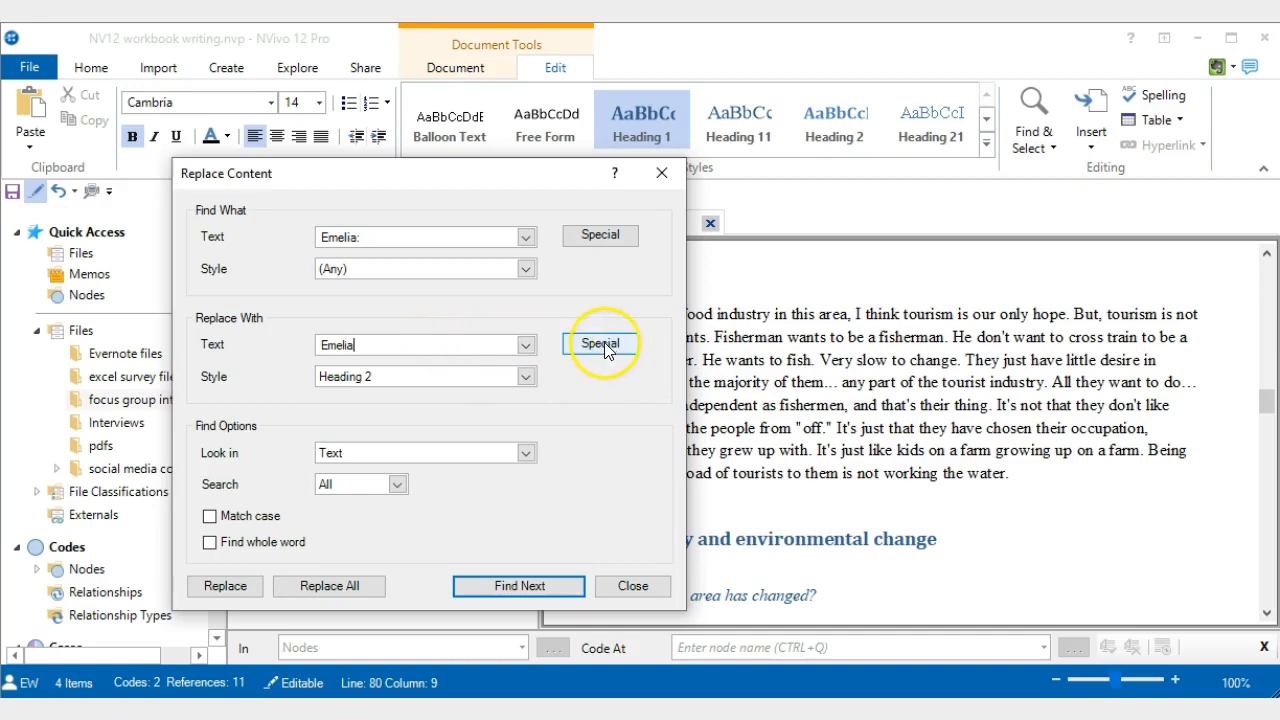
click(651, 356)
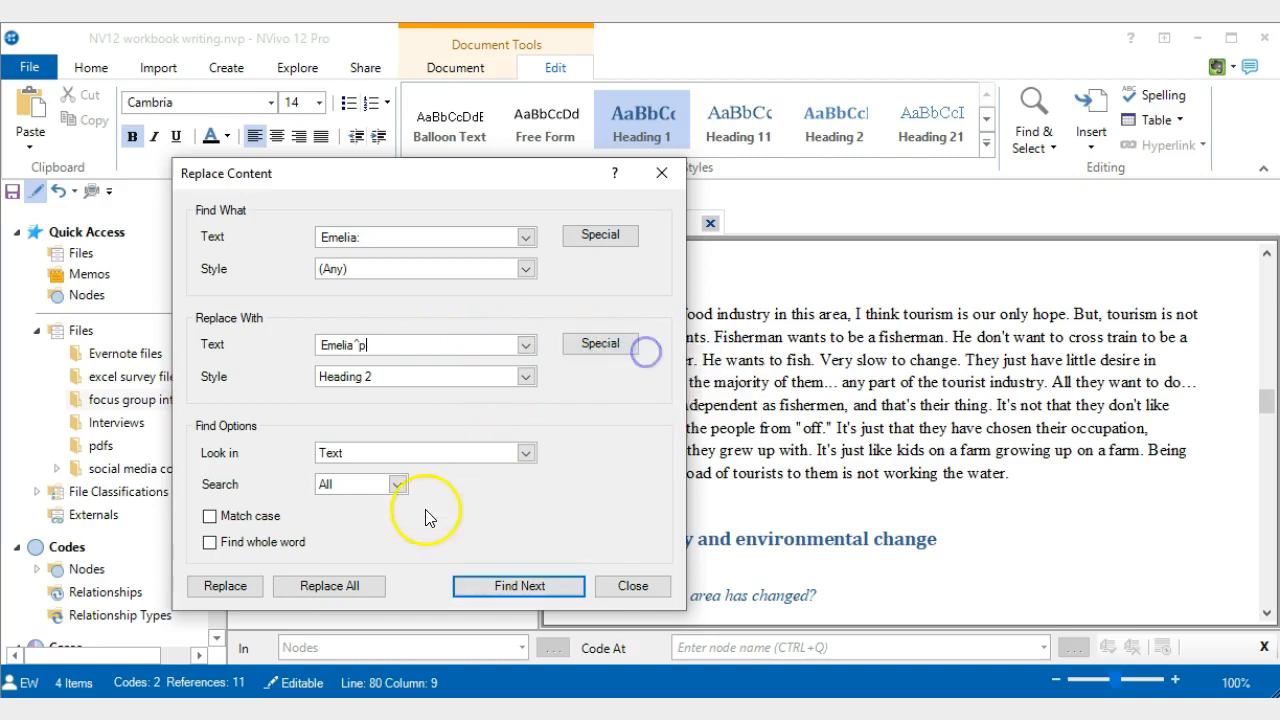
click(310, 587)
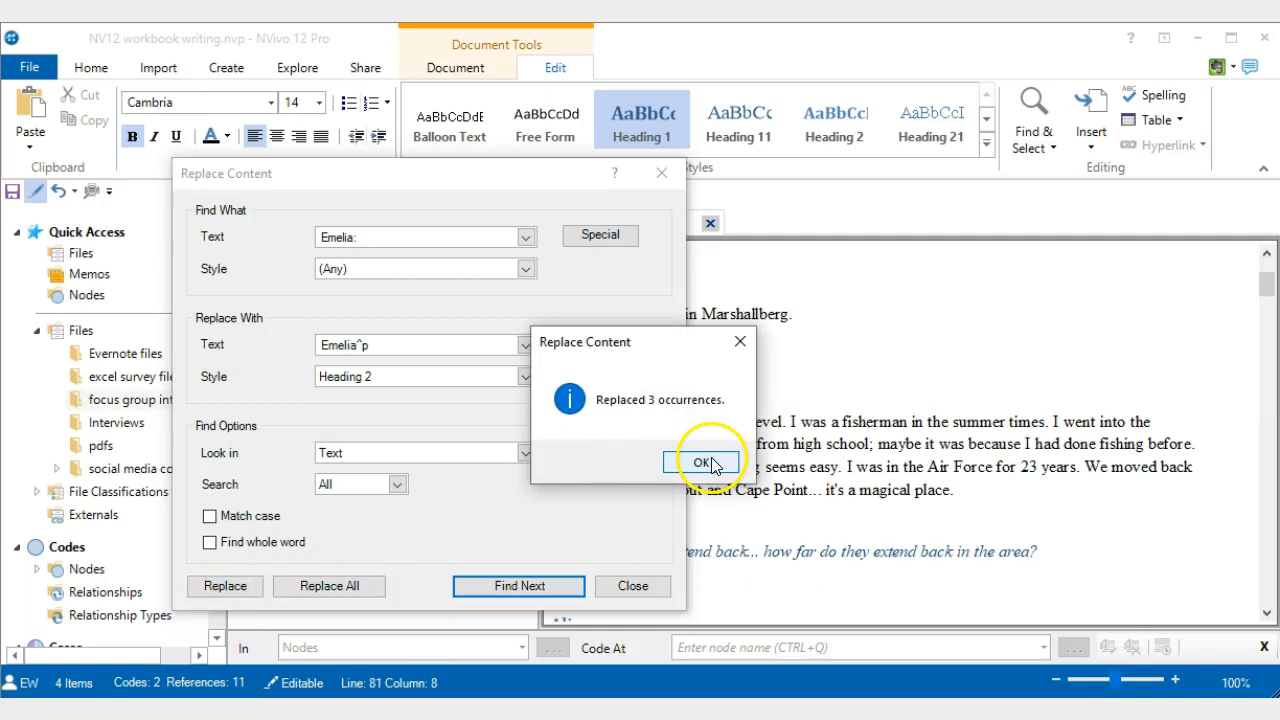
click(708, 464)
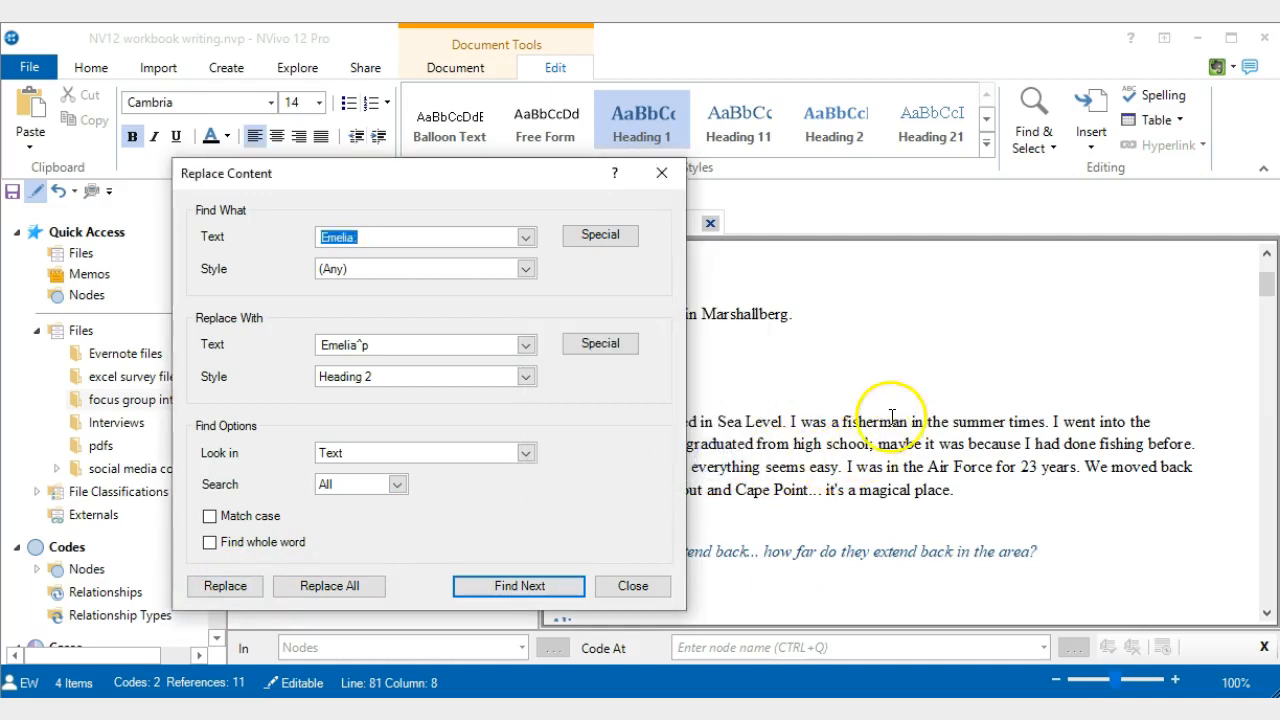
Move the Replace Content dialog clear of the transcript and review the speaker headings throughout the document.
drag(545, 174, 416, 173)
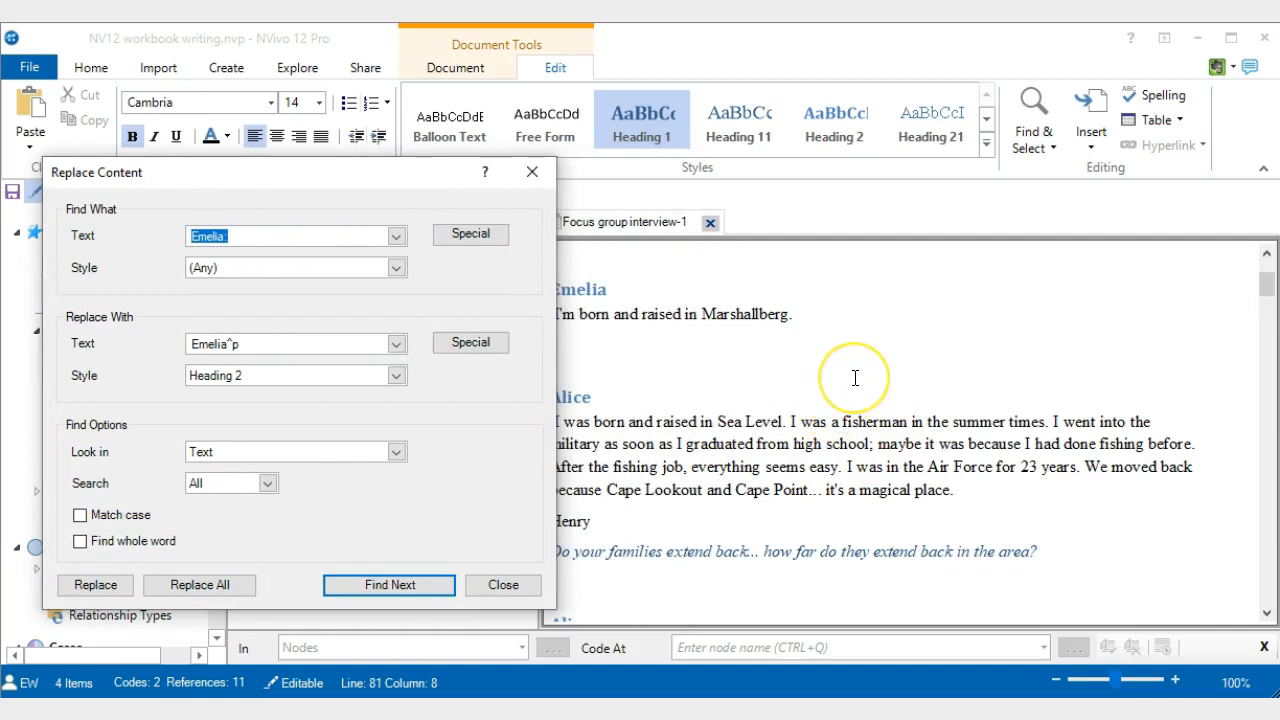
scroll(855, 377, down, 2)
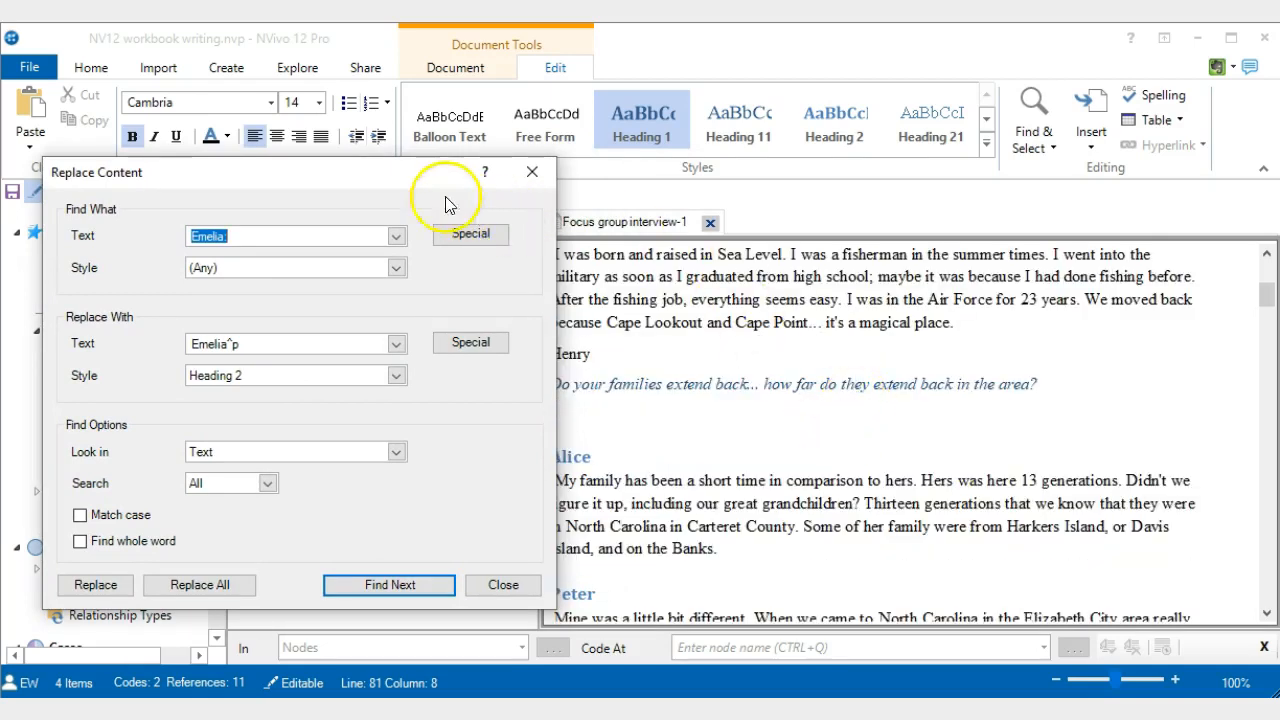
drag(417, 184, 393, 180)
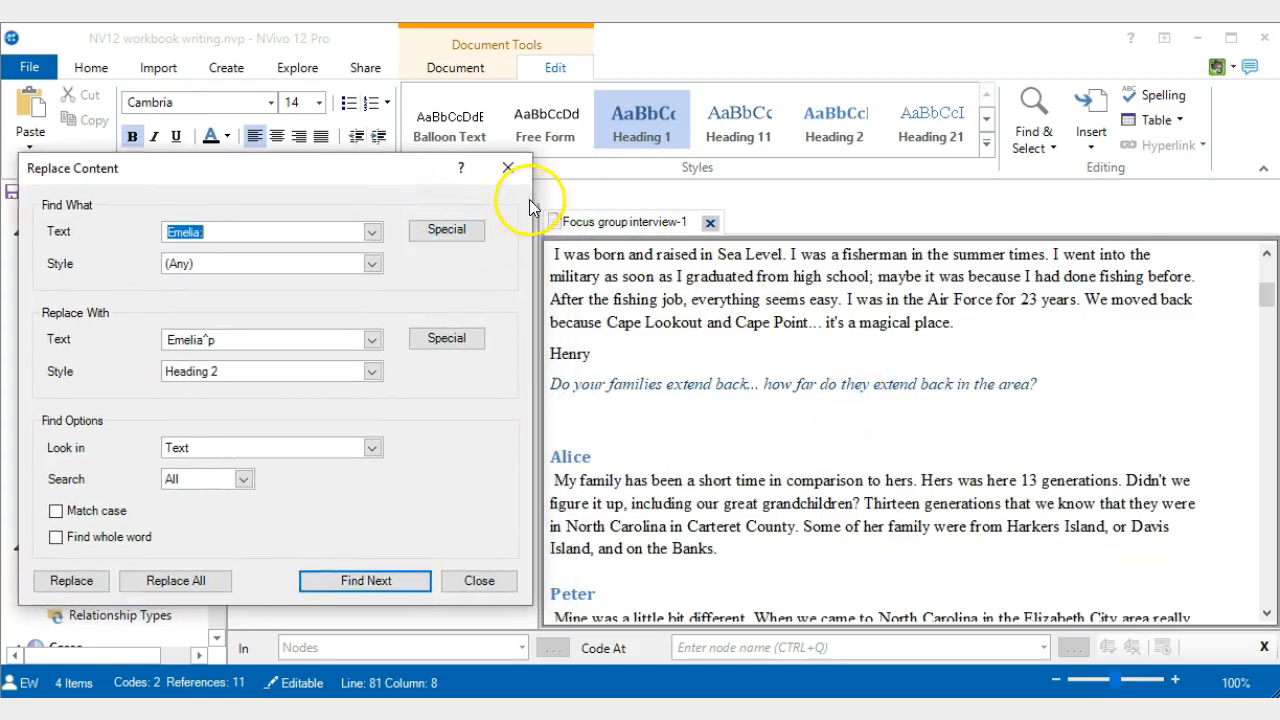
scroll(794, 413, down, 3)
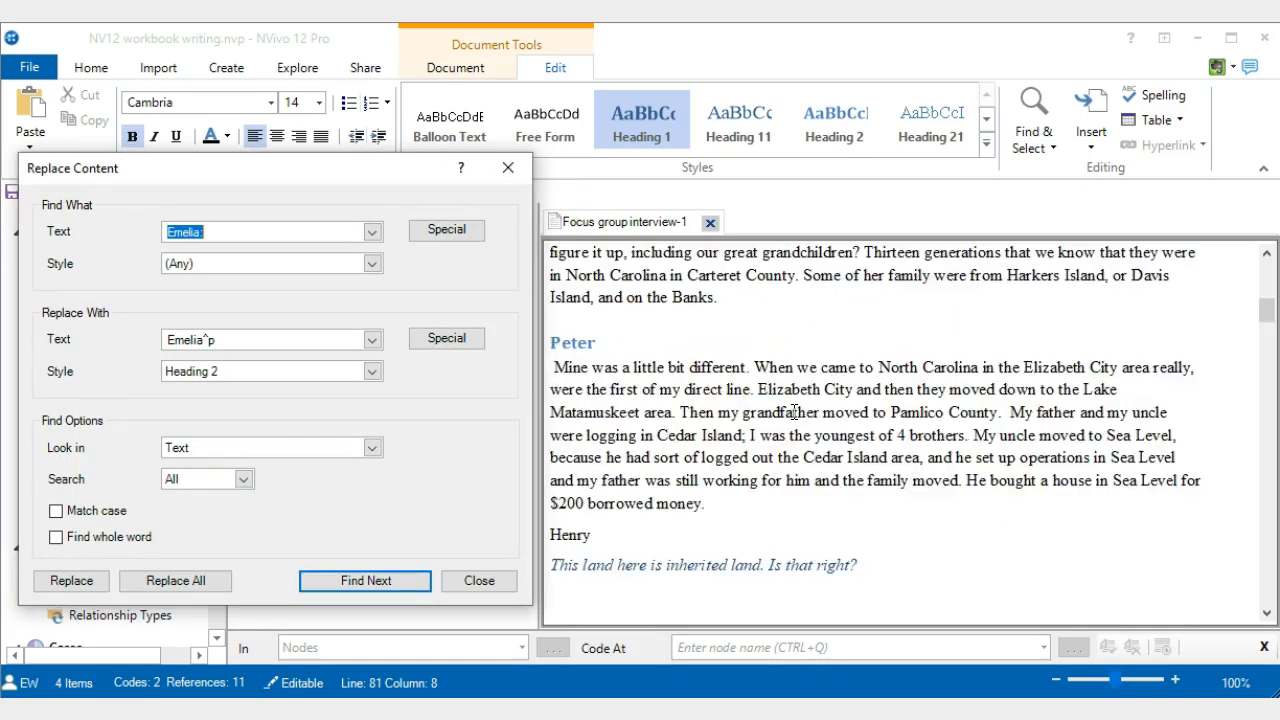
scroll(794, 413, down, 2)
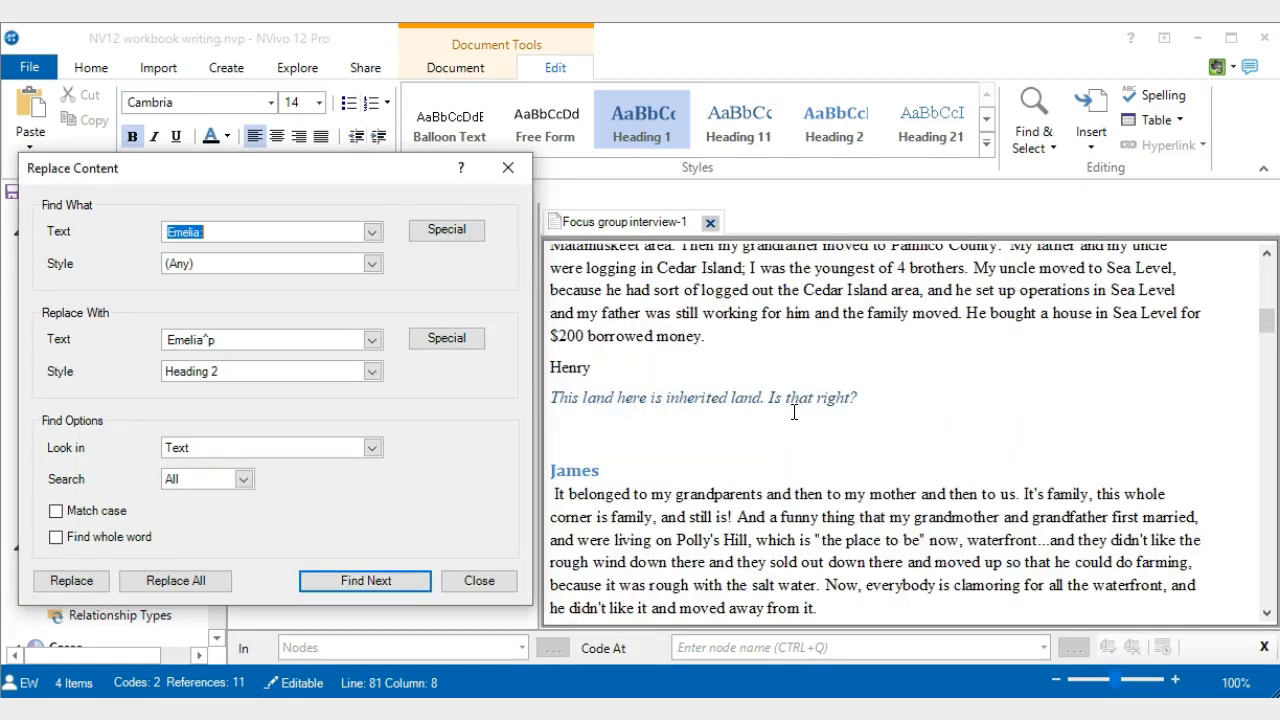
scroll(794, 413, down, 3)
scroll(794, 413, down, 5)
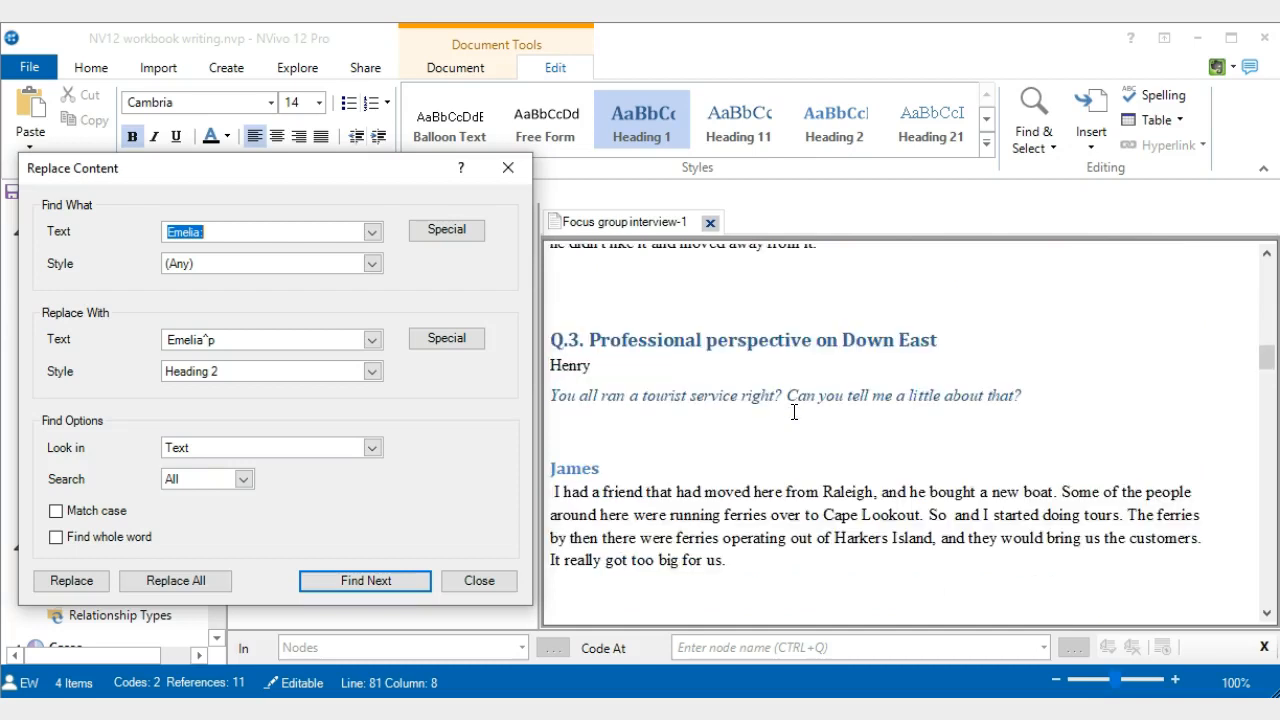
scroll(794, 413, down, 15)
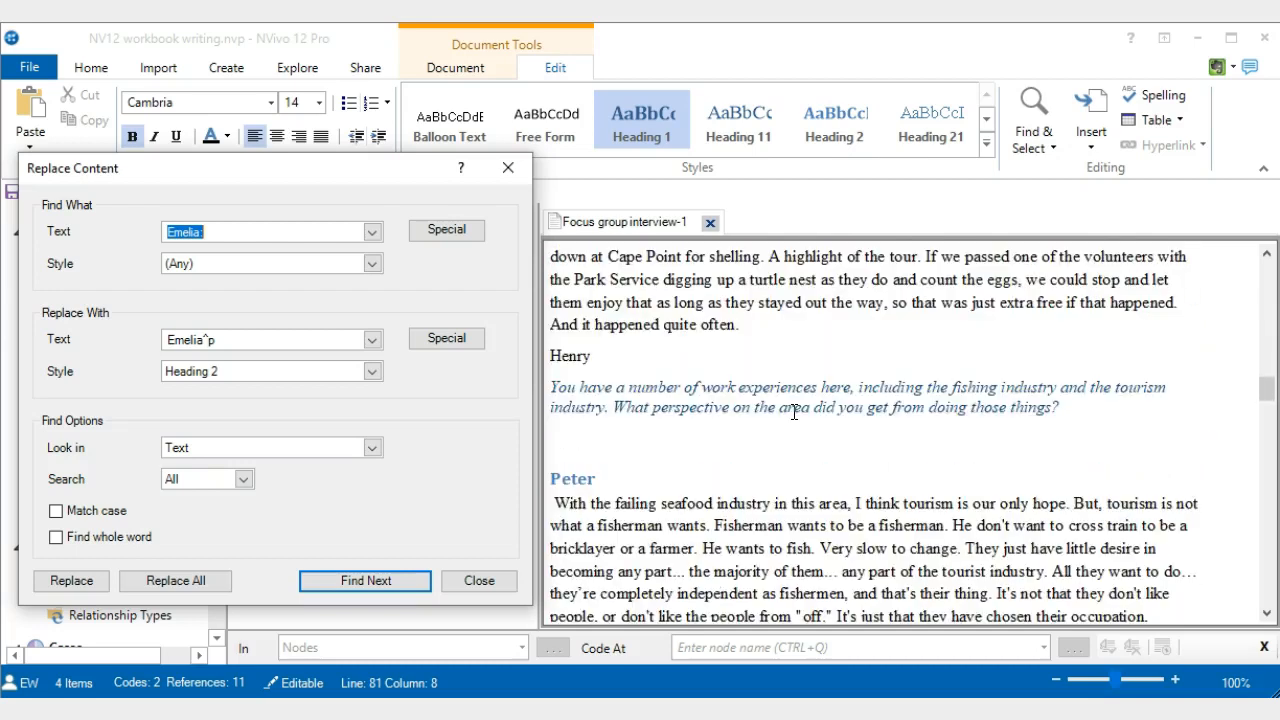
scroll(794, 413, down, 8)
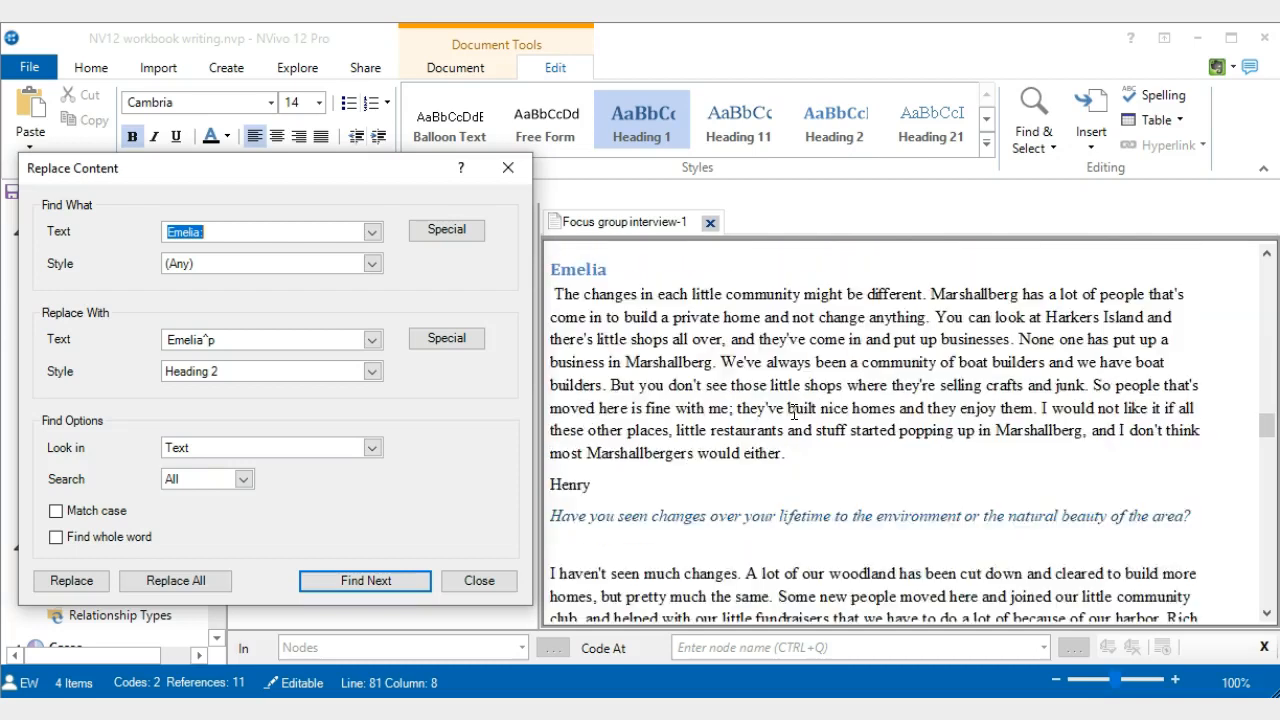
scroll(794, 413, down, 3)
scroll(794, 413, up, 3)
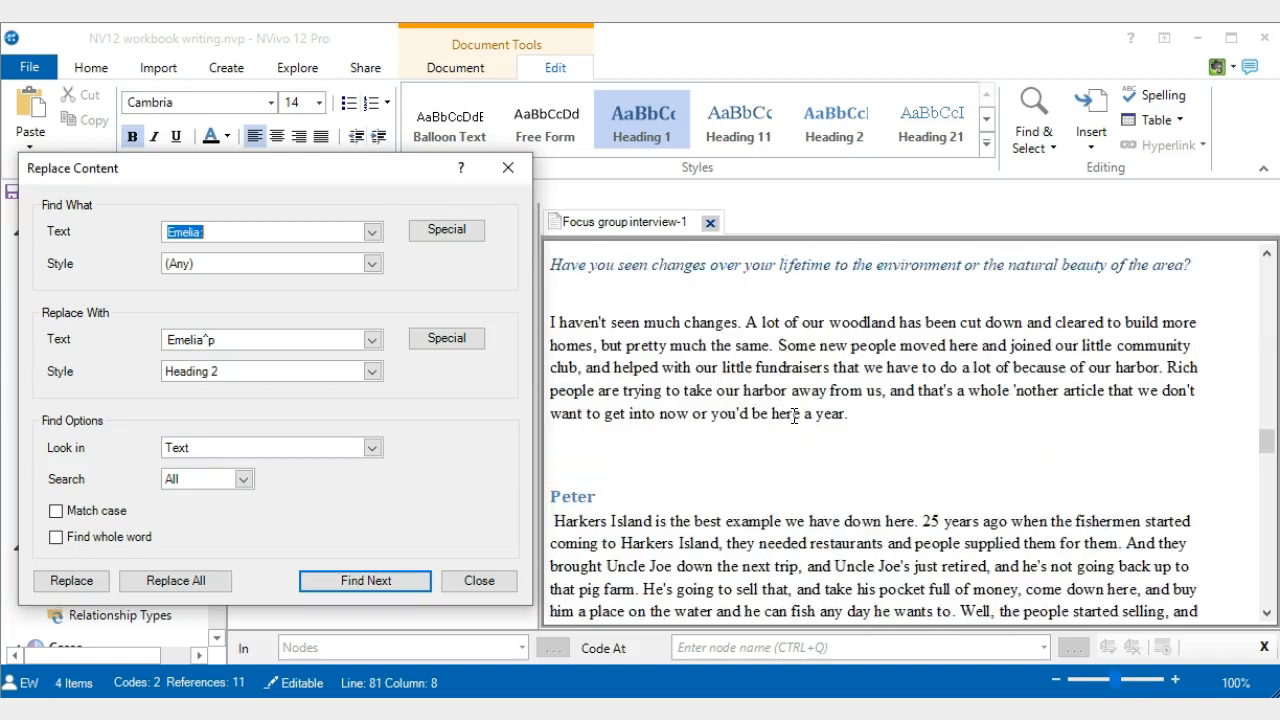
scroll(794, 413, down, 10)
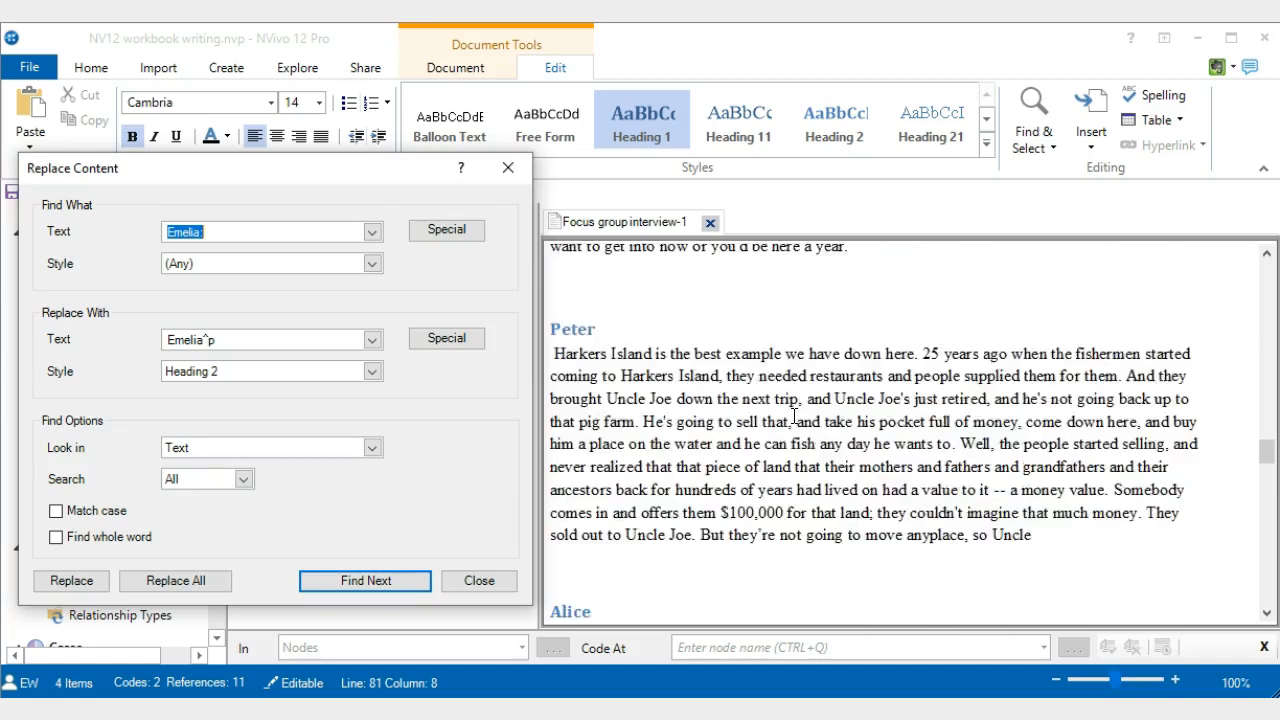
scroll(794, 416, down, 4)
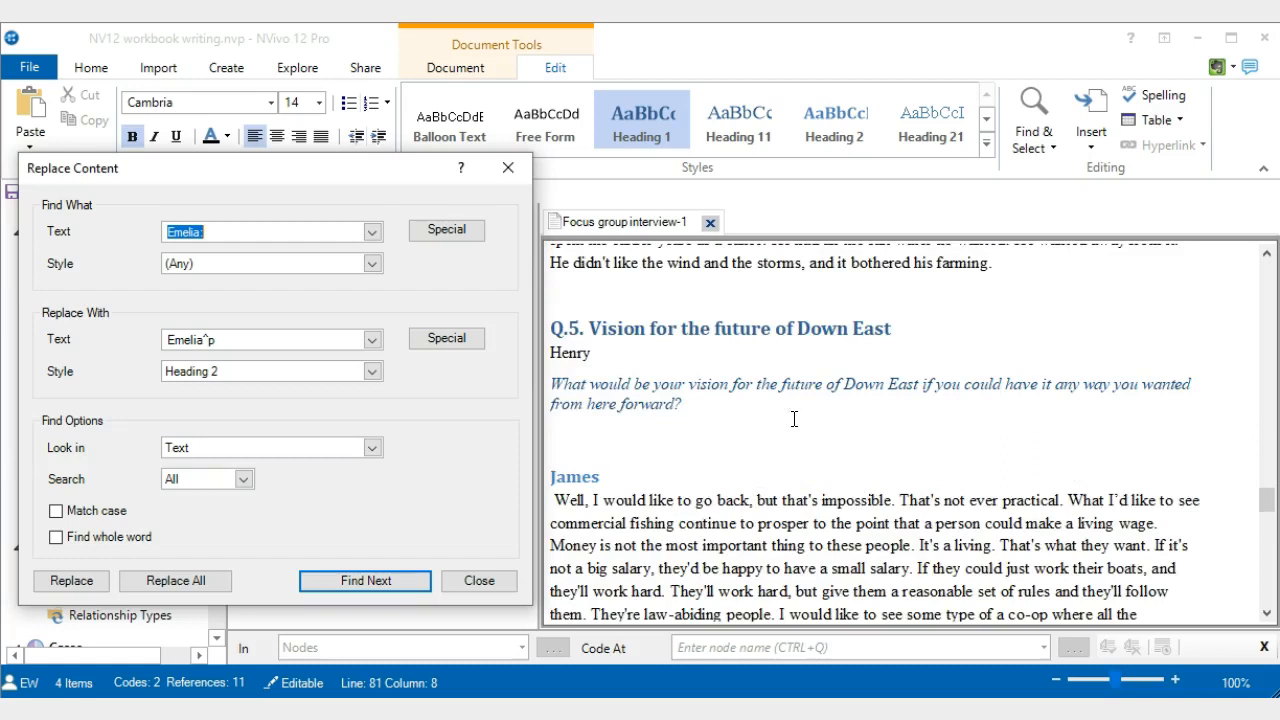
scroll(794, 419, down, 4)
scroll(794, 419, down, 7)
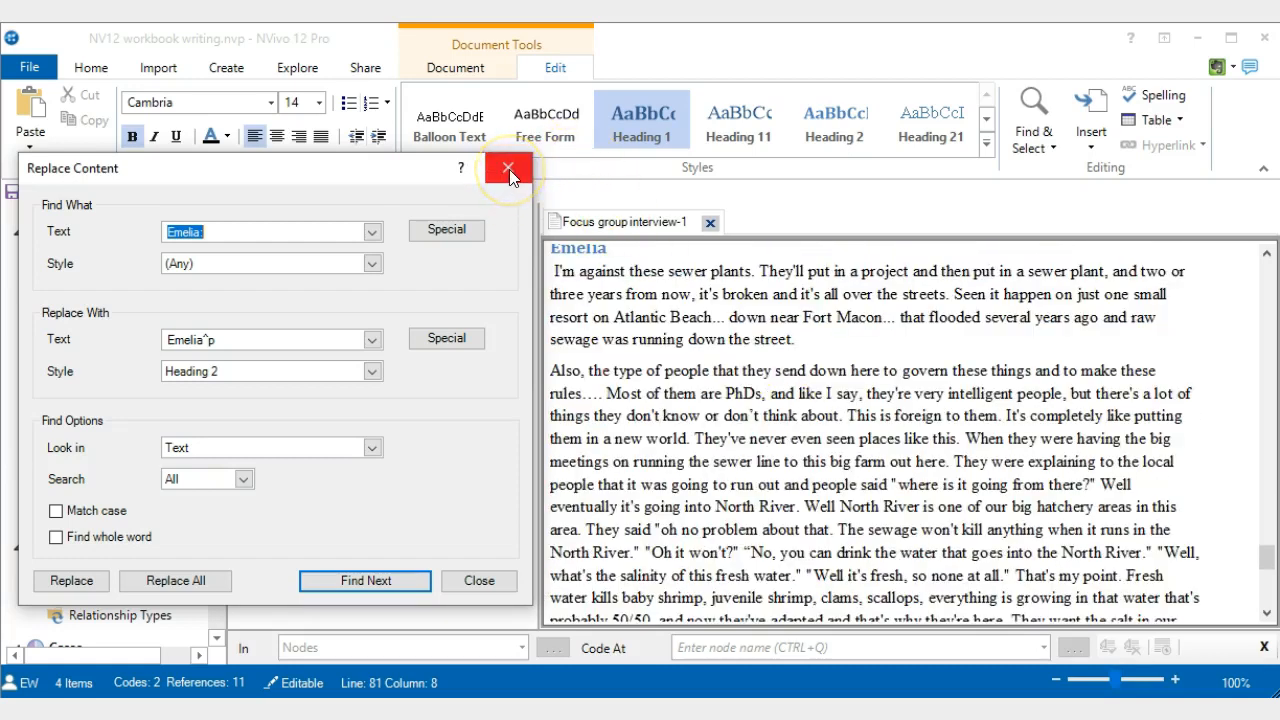
Close the Replace Content dialog and the Focus group interview-1 document.
click(479, 578)
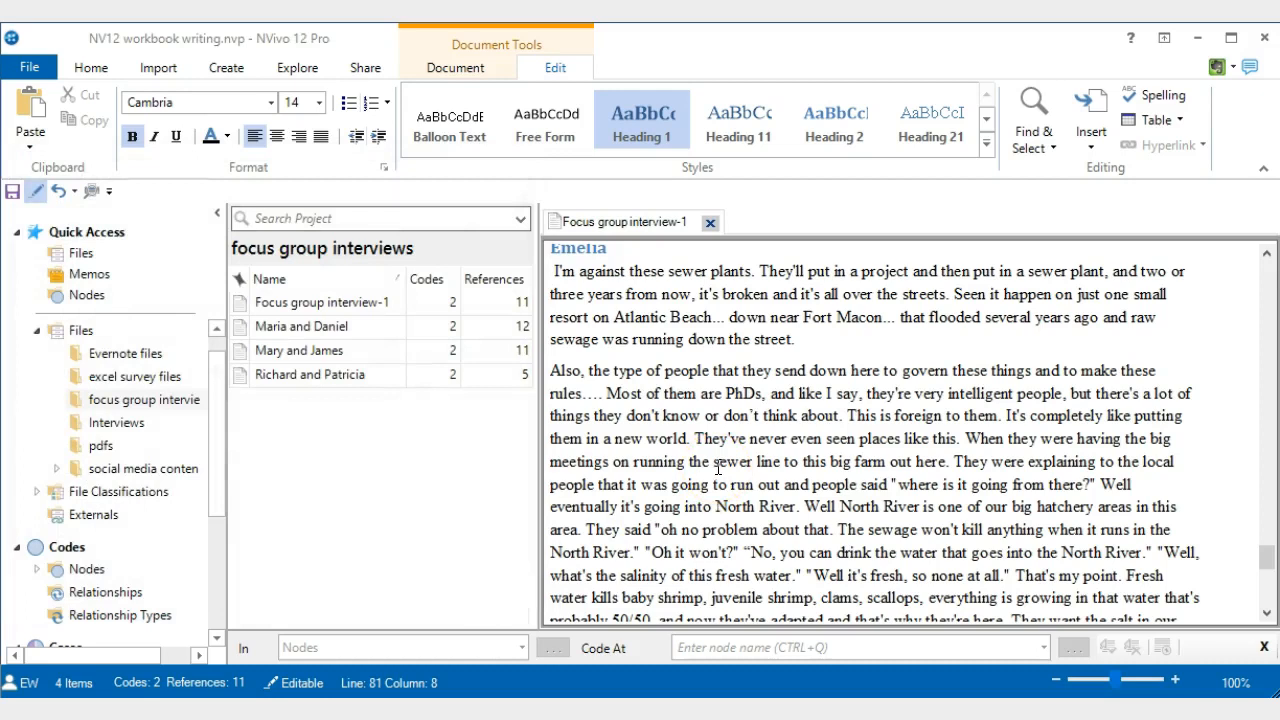
scroll(718, 405, up, 3)
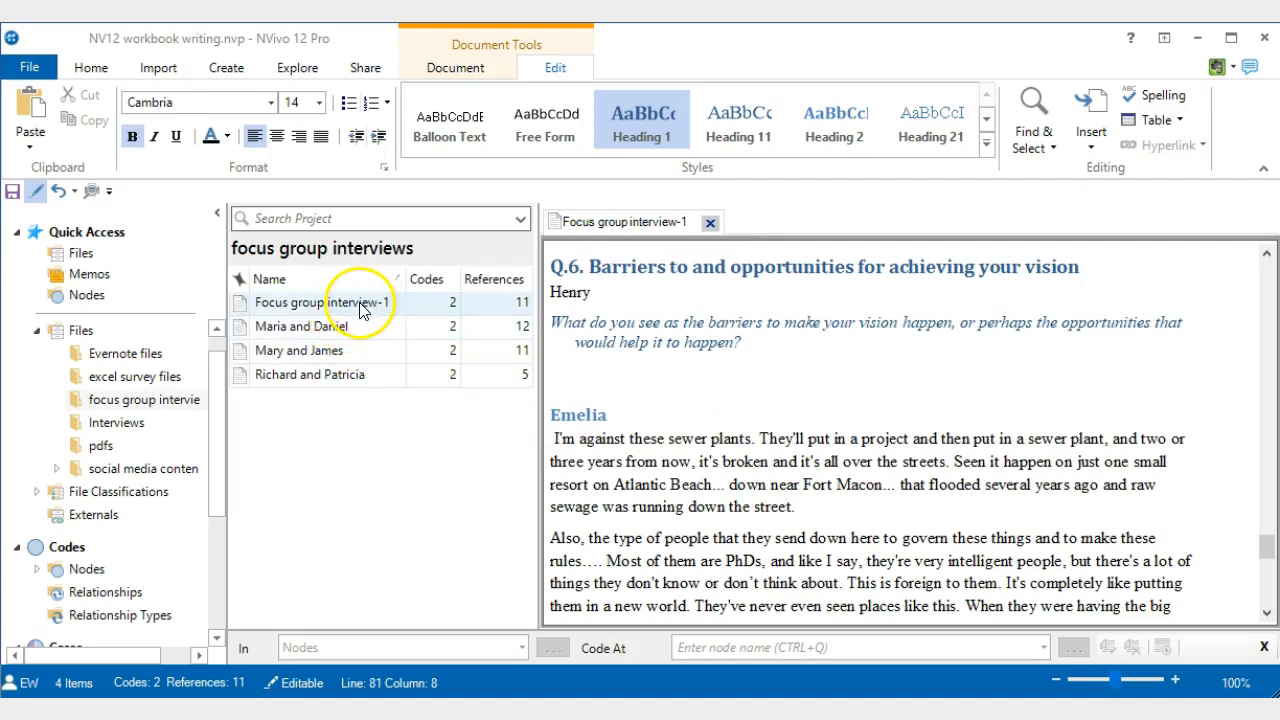
click(710, 222)
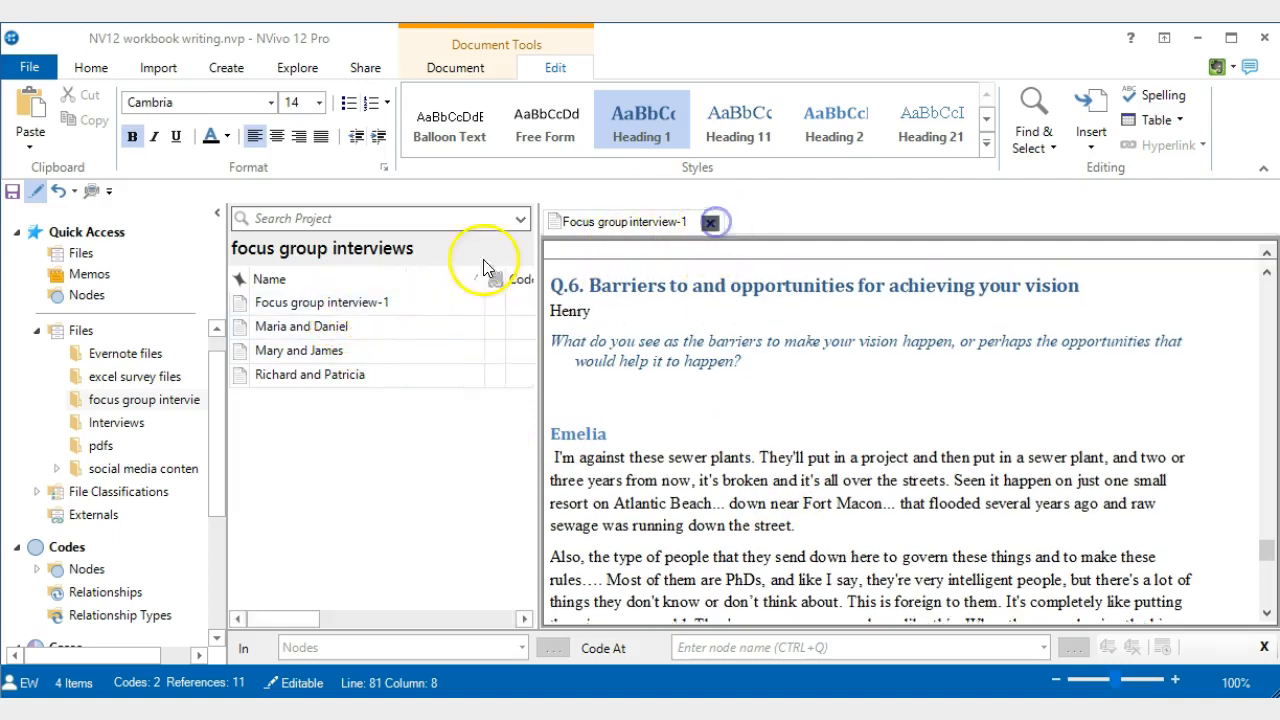
Start the Auto Code Wizard for Focus group interview-1 and choose to code by paragraph styles.
click(346, 276)
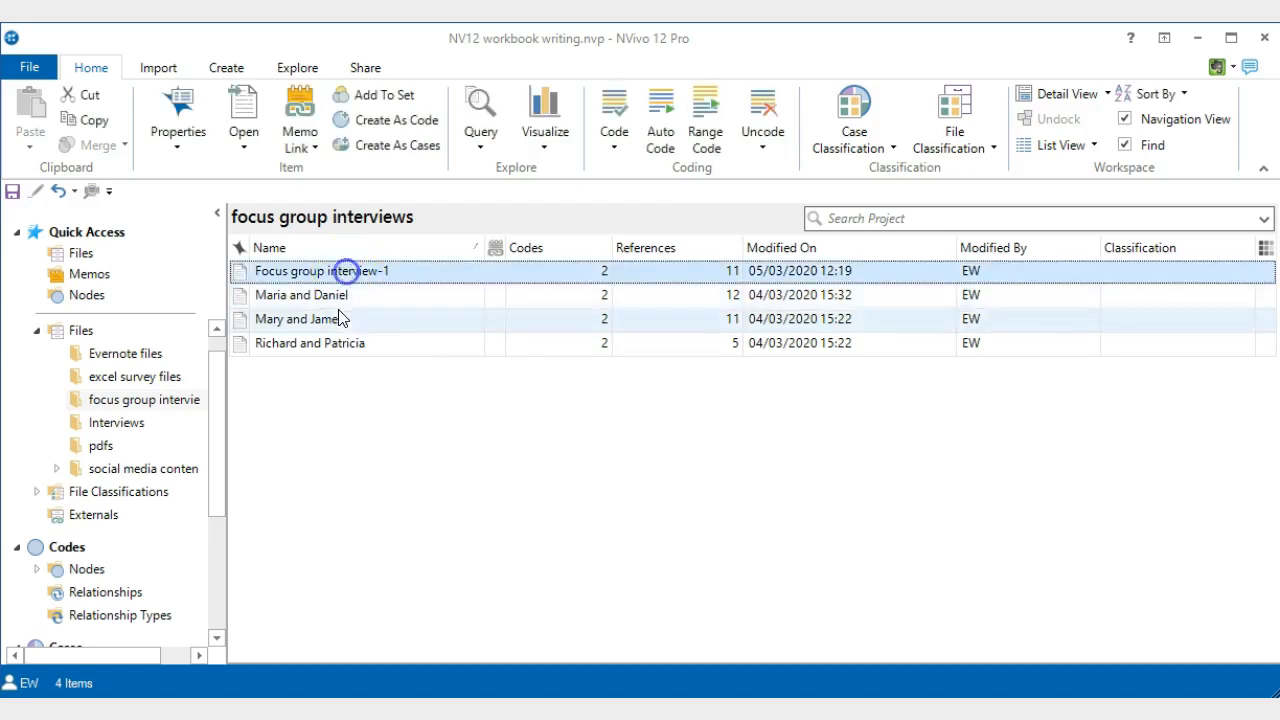
right_click(344, 276)
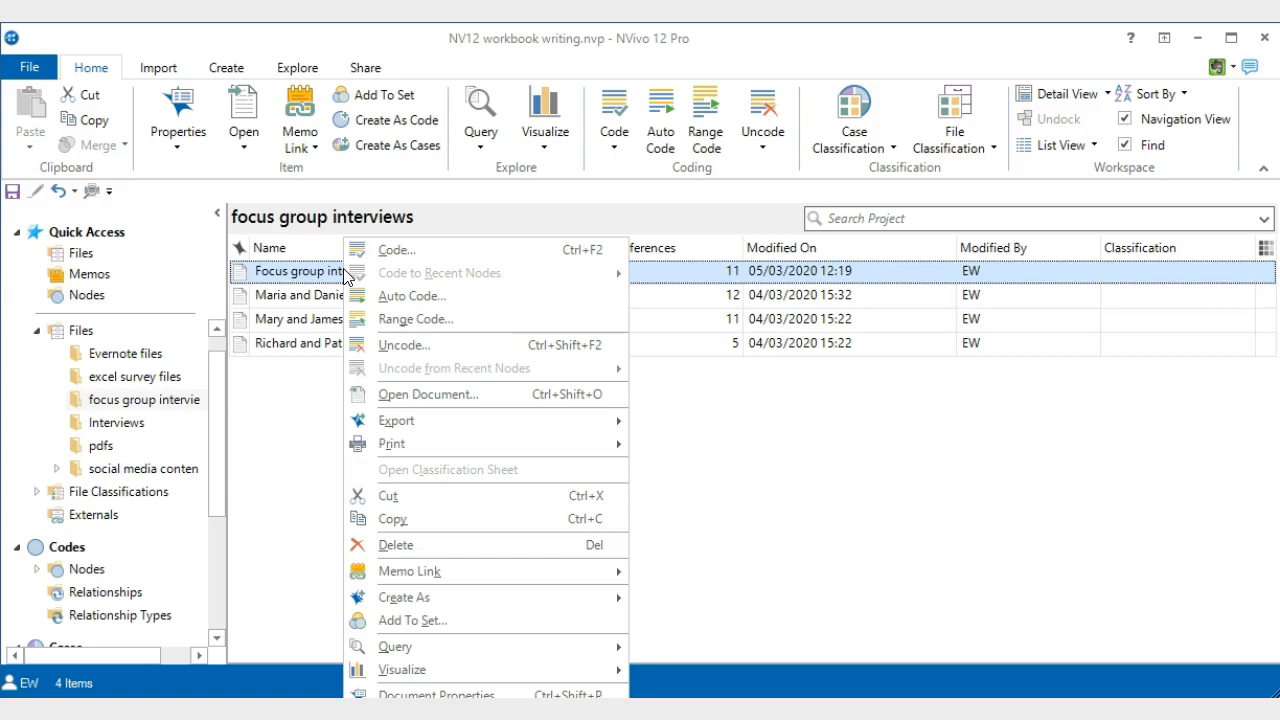
click(407, 300)
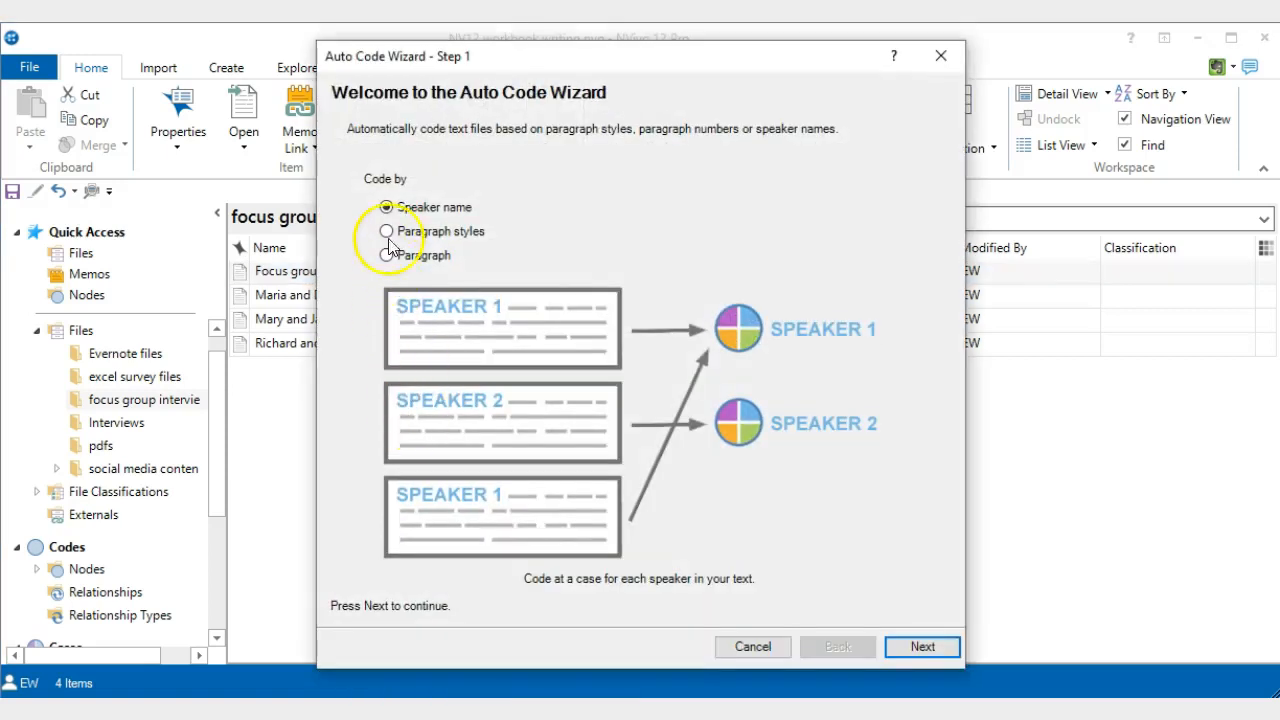
click(387, 231)
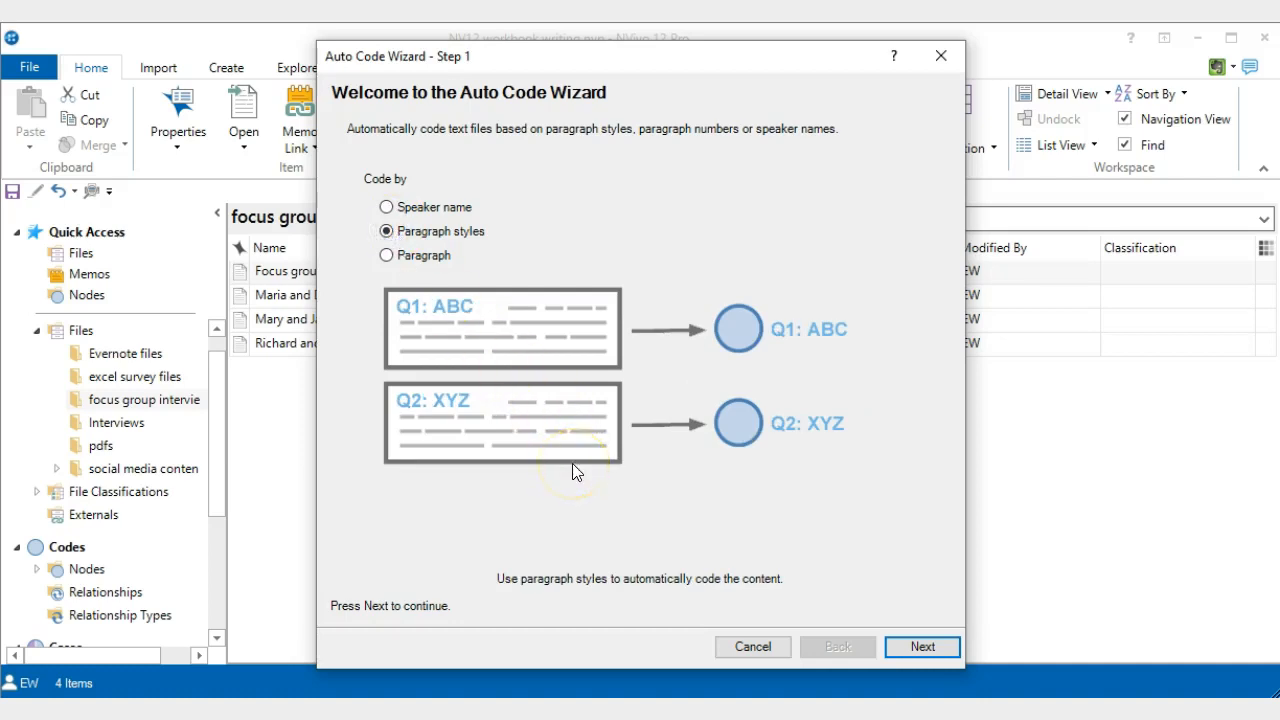
click(933, 649)
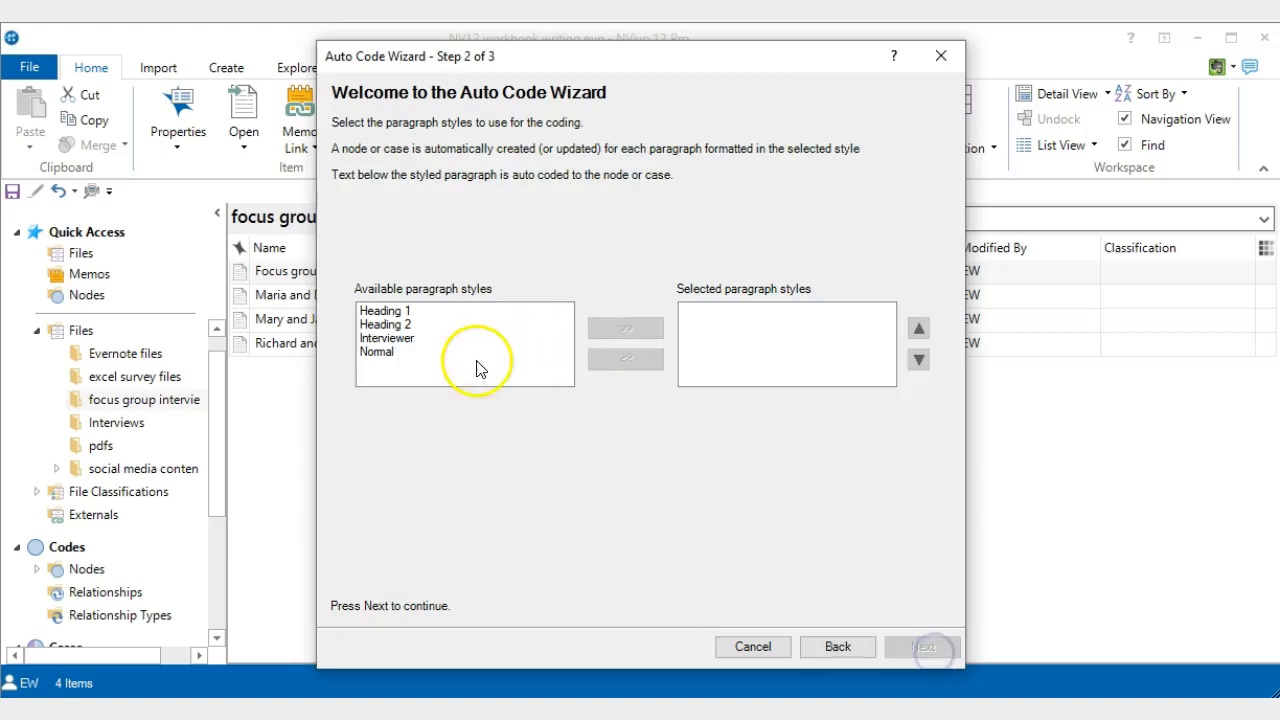
Add Heading 2 as the selected paragraph style for the auto coding and proceed to the location settings.
click(395, 325)
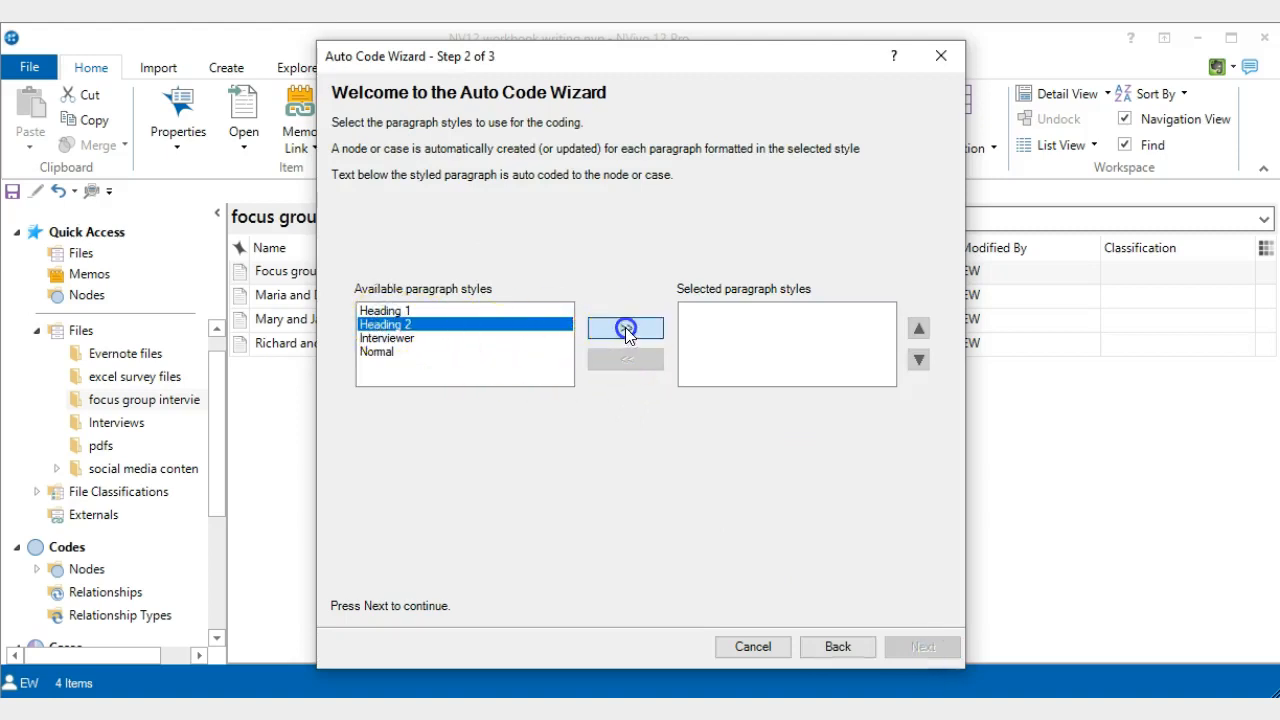
click(620, 331)
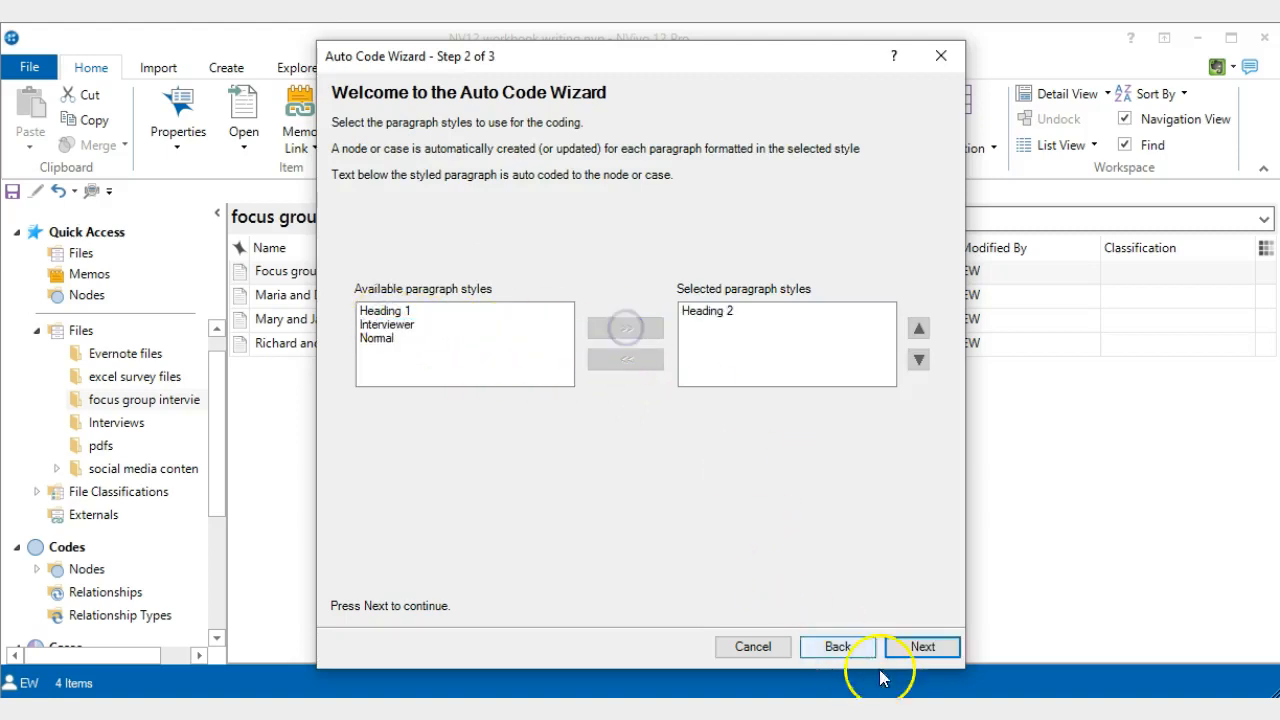
click(928, 646)
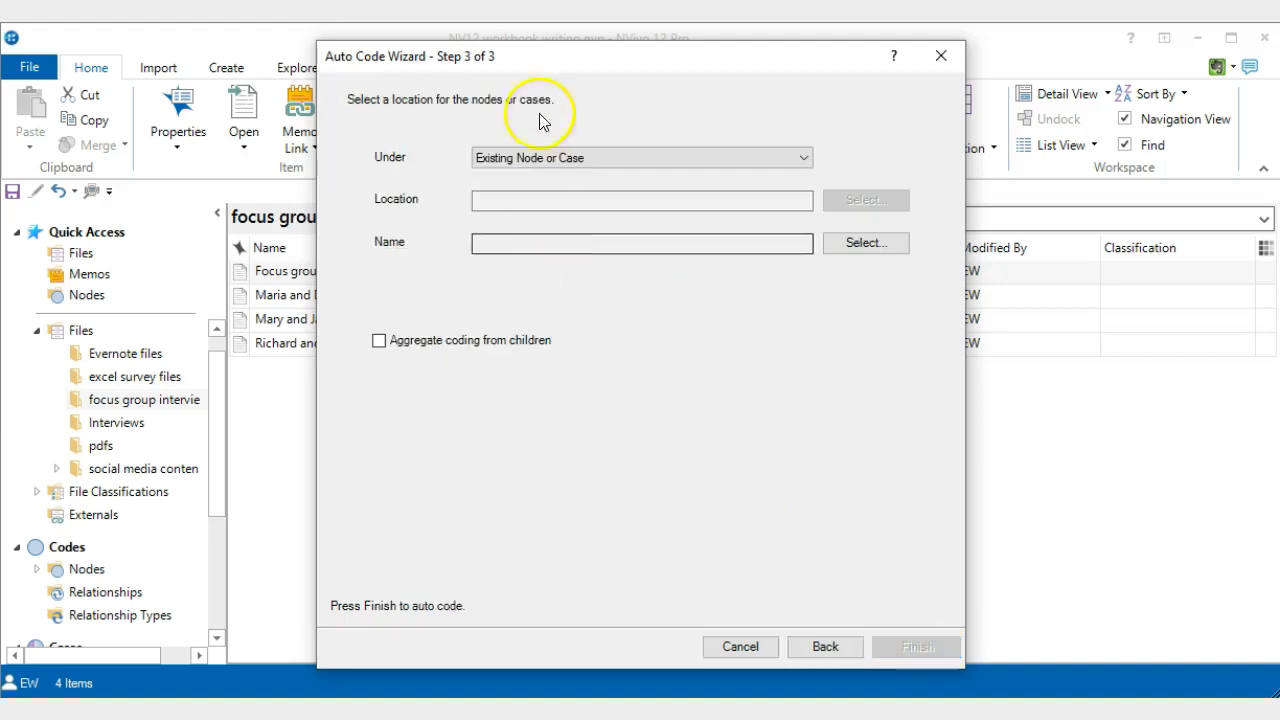
Set the auto code location to the existing Cases folder and finish the wizard.
click(784, 157)
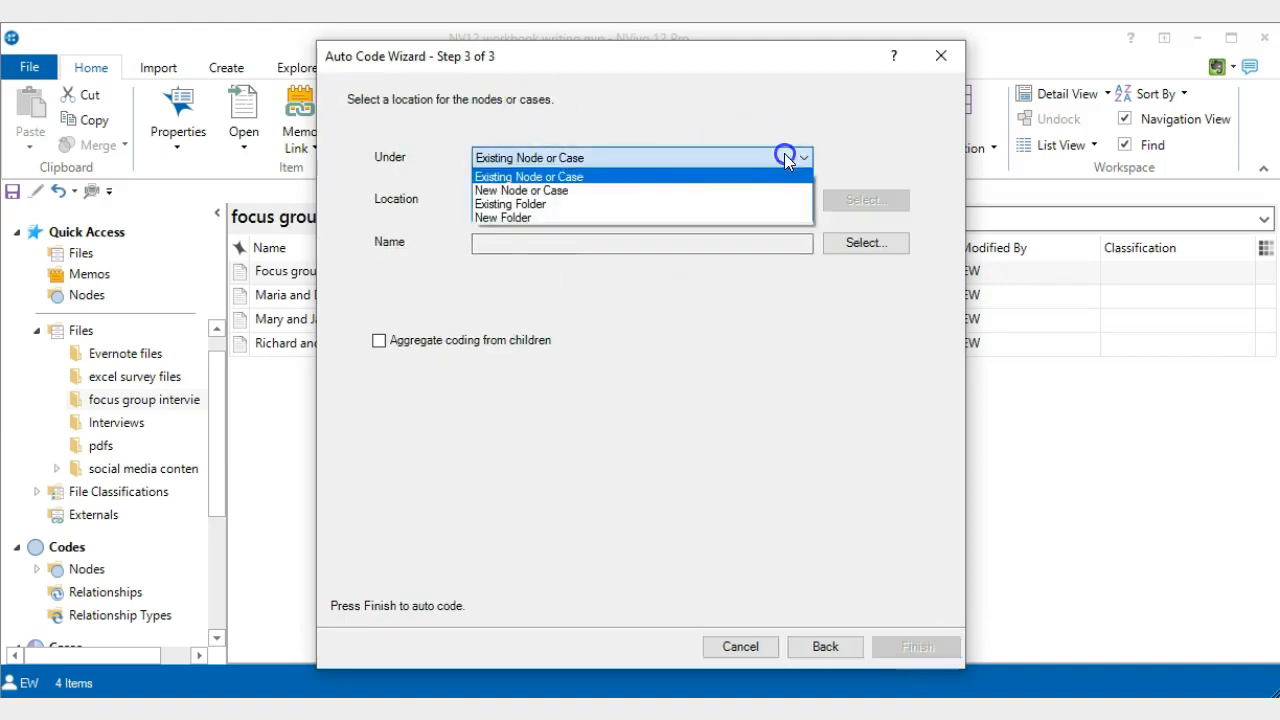
click(527, 205)
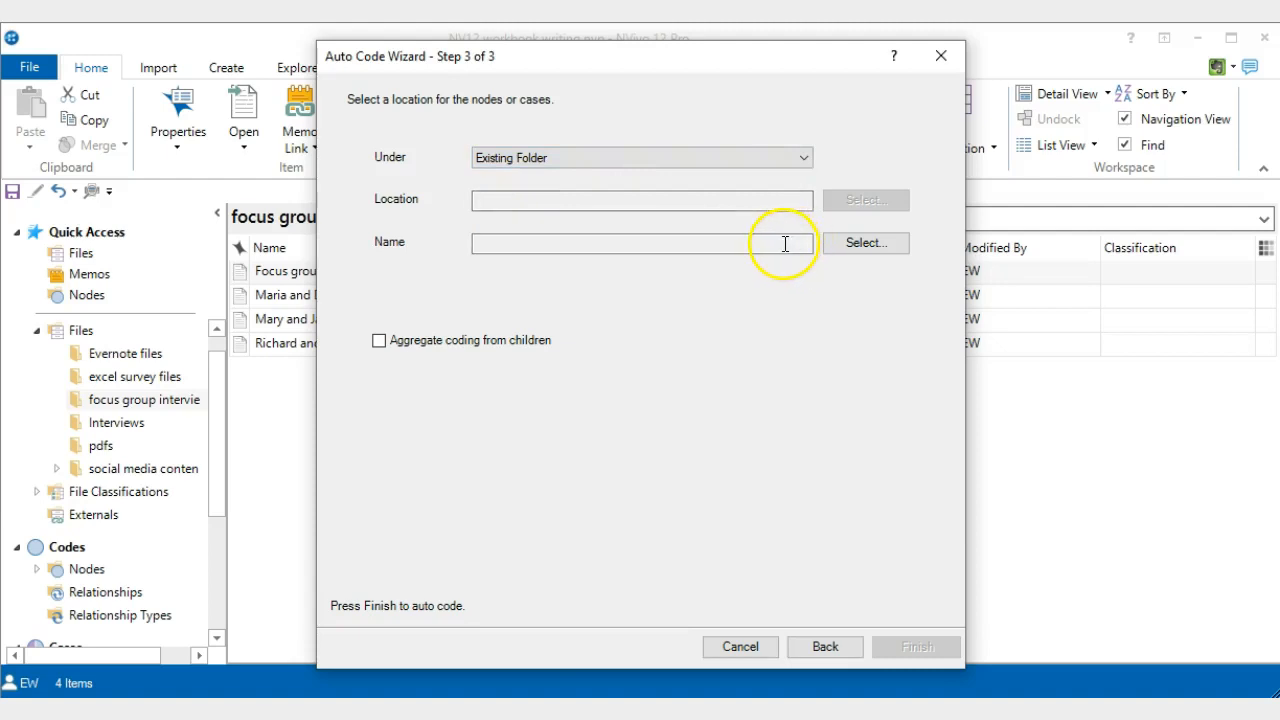
click(857, 243)
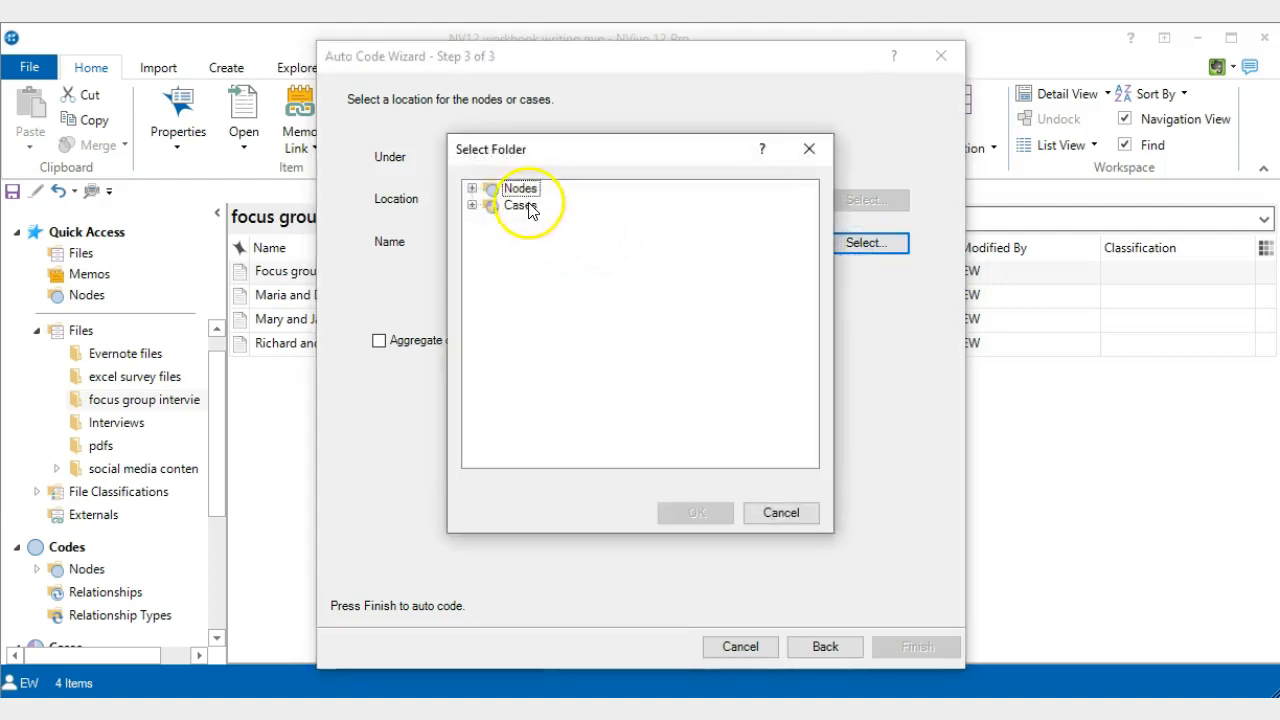
click(512, 205)
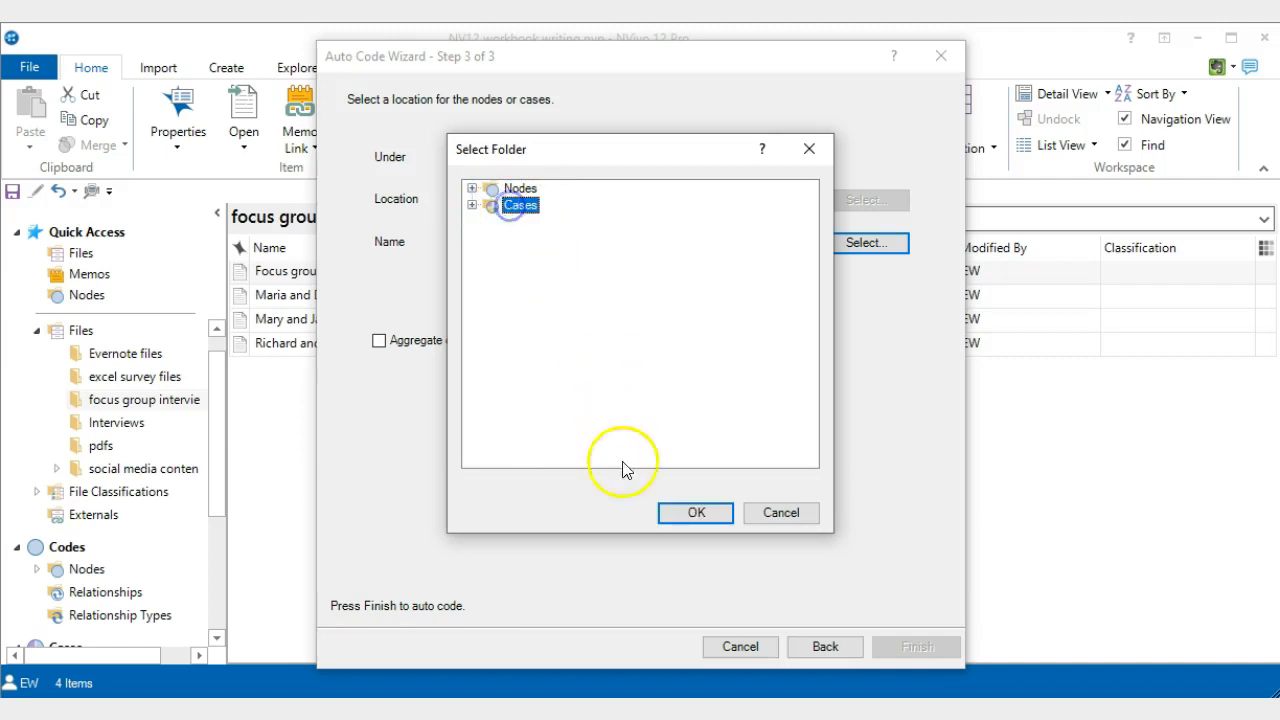
click(697, 513)
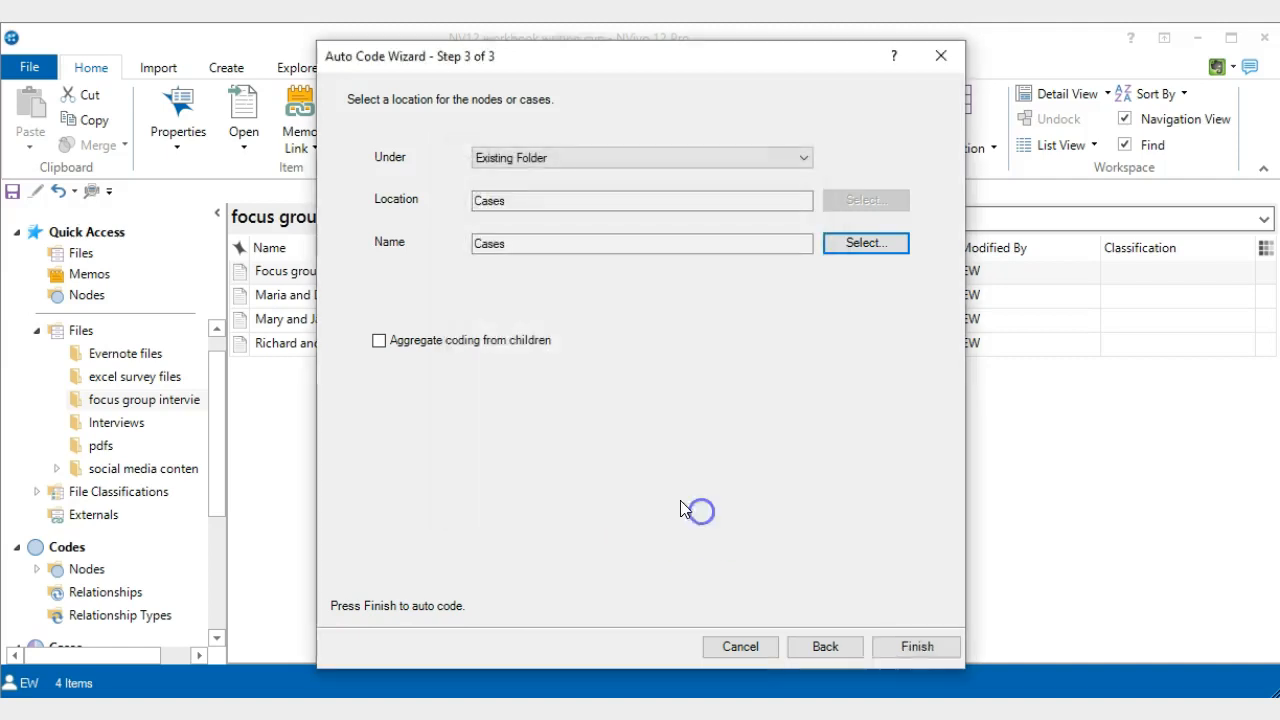
click(915, 647)
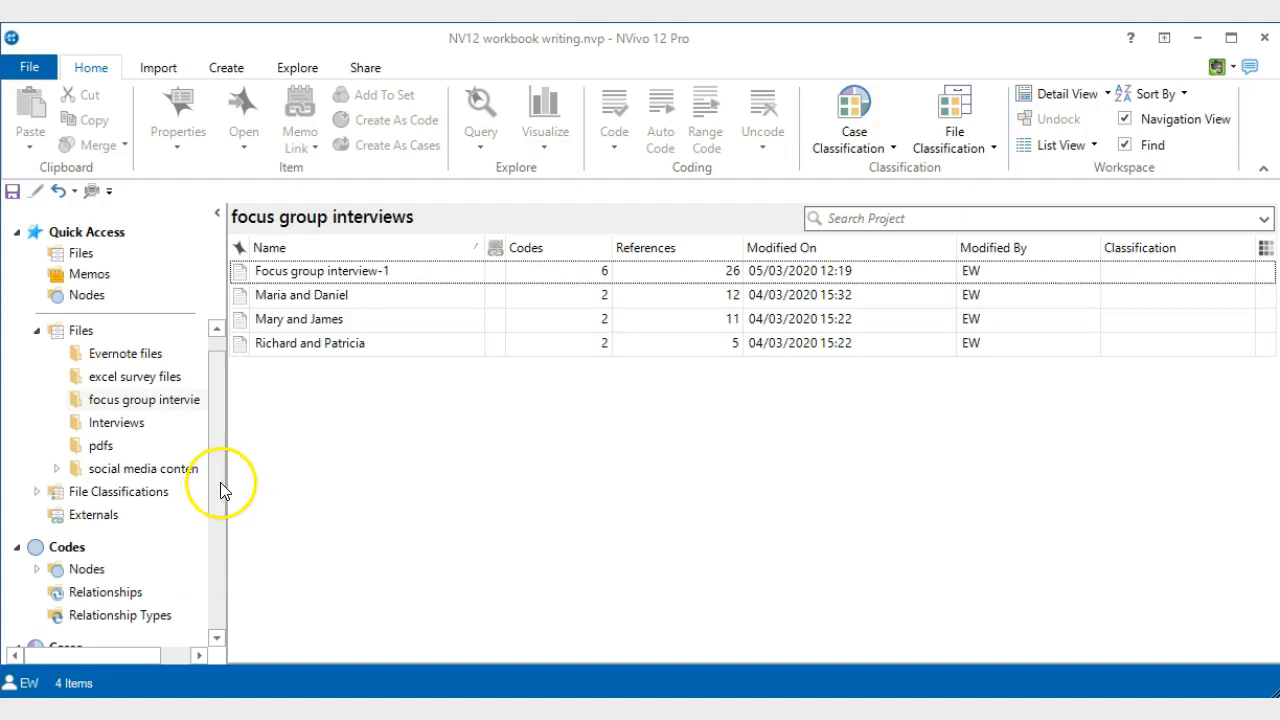
Open the Cases folder and review the speaker cases produced by the auto coding.
drag(221, 489, 219, 565)
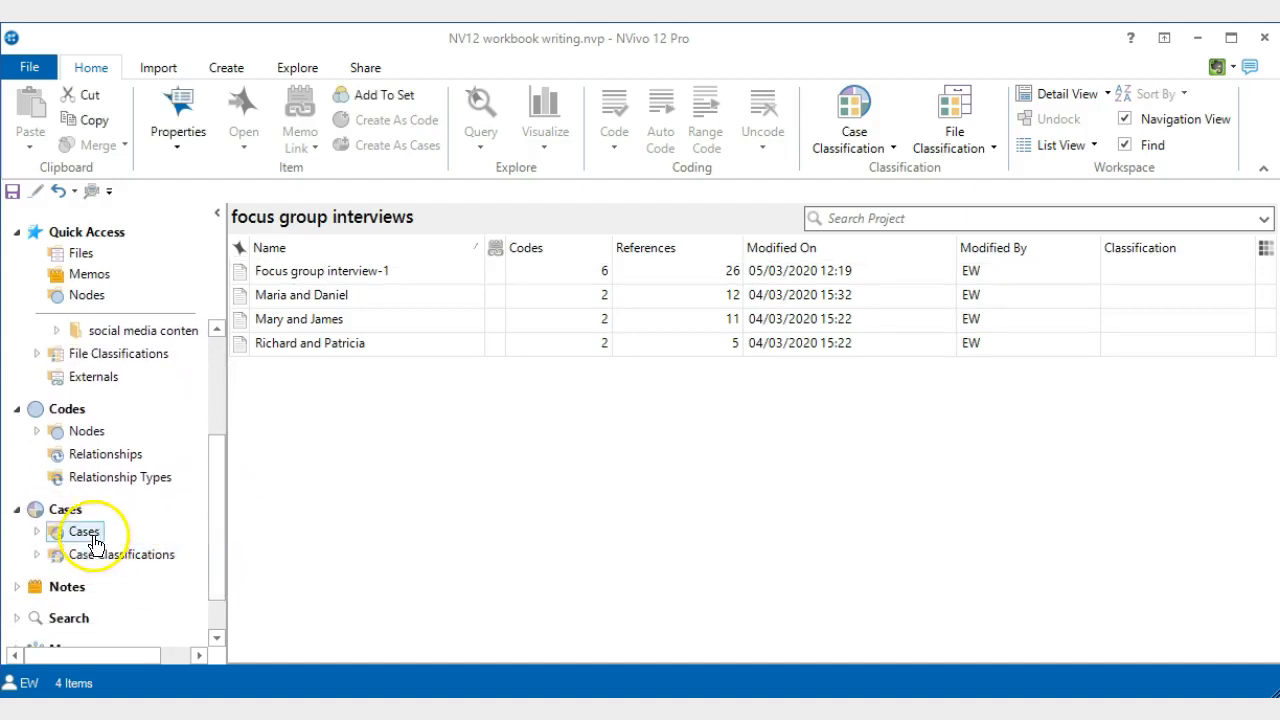
click(87, 533)
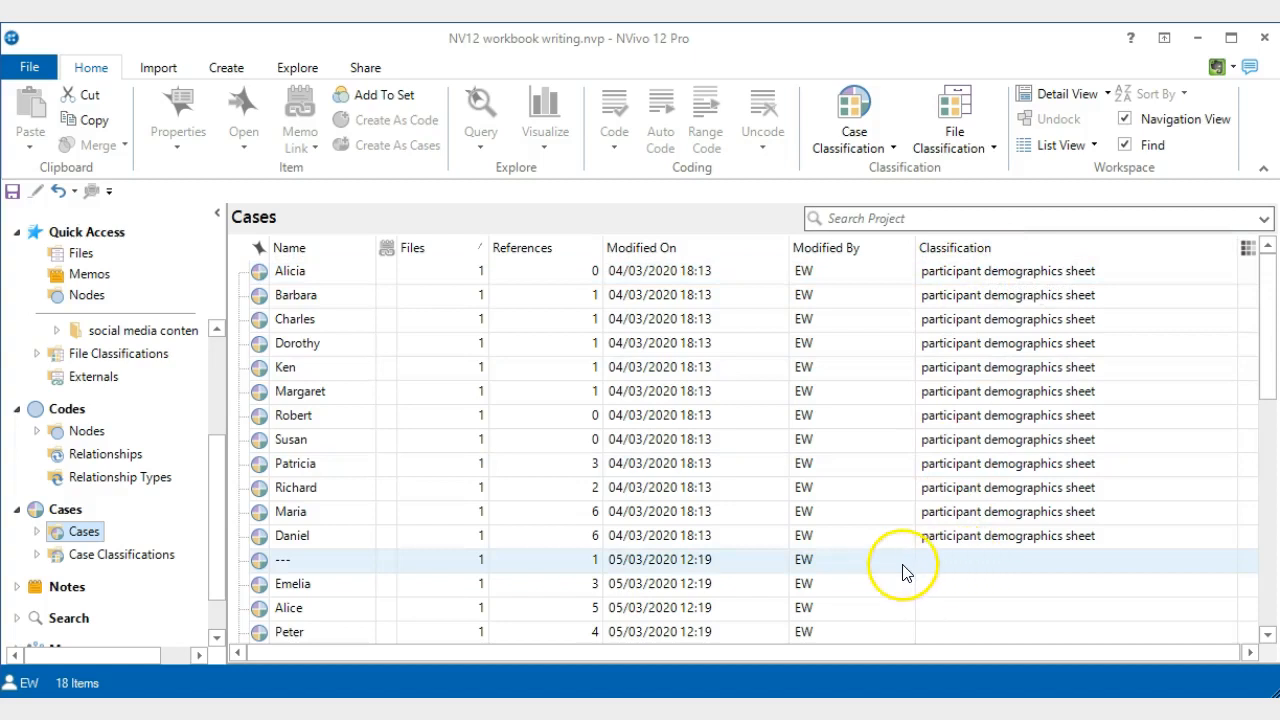
scroll(903, 572, down, 1)
scroll(903, 572, down, 1)
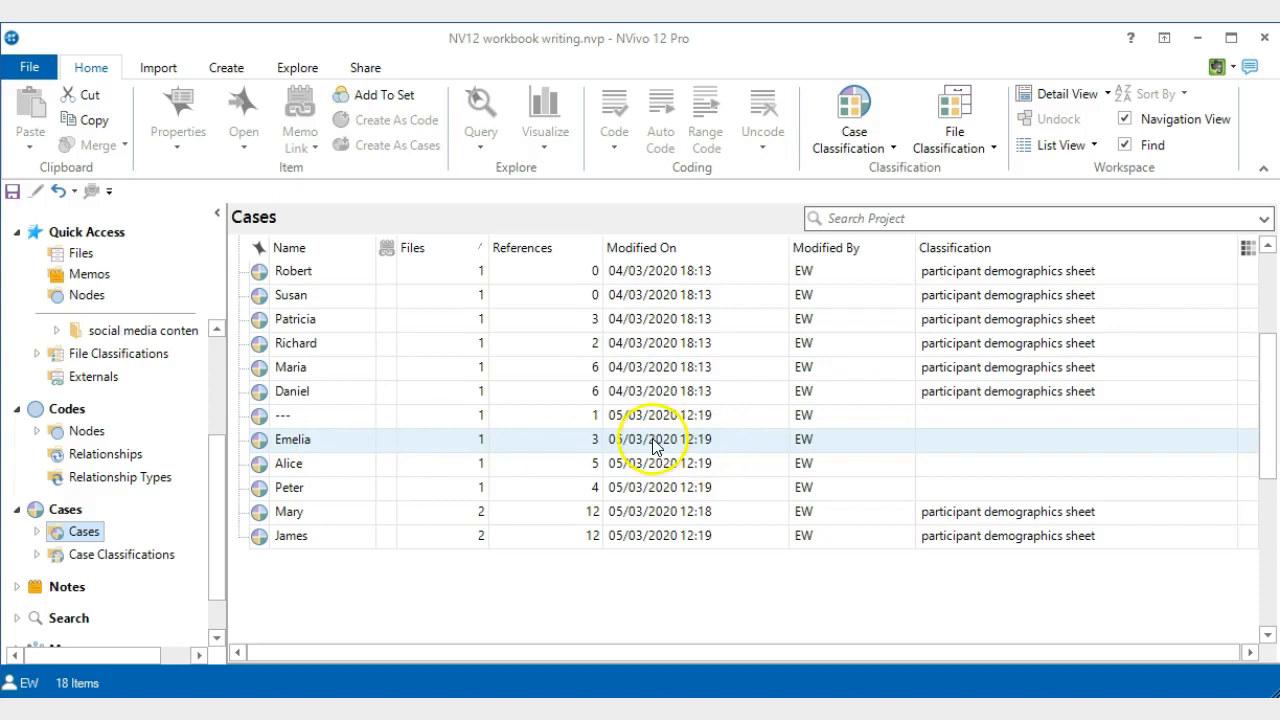
Select the three named cases without a classification, leaving out the "---" case, and classify them as participant demographics sheet.
right_click(295, 440)
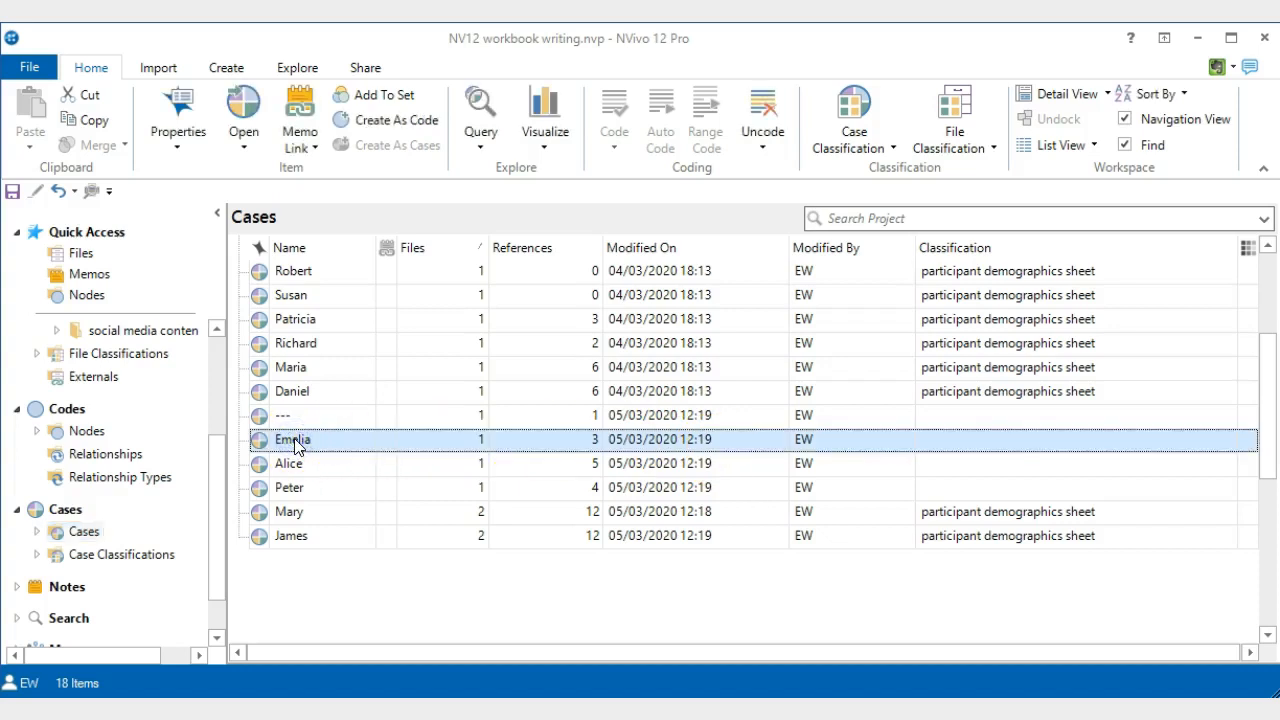
ctrl+click(288, 464)
ctrl+click(290, 488)
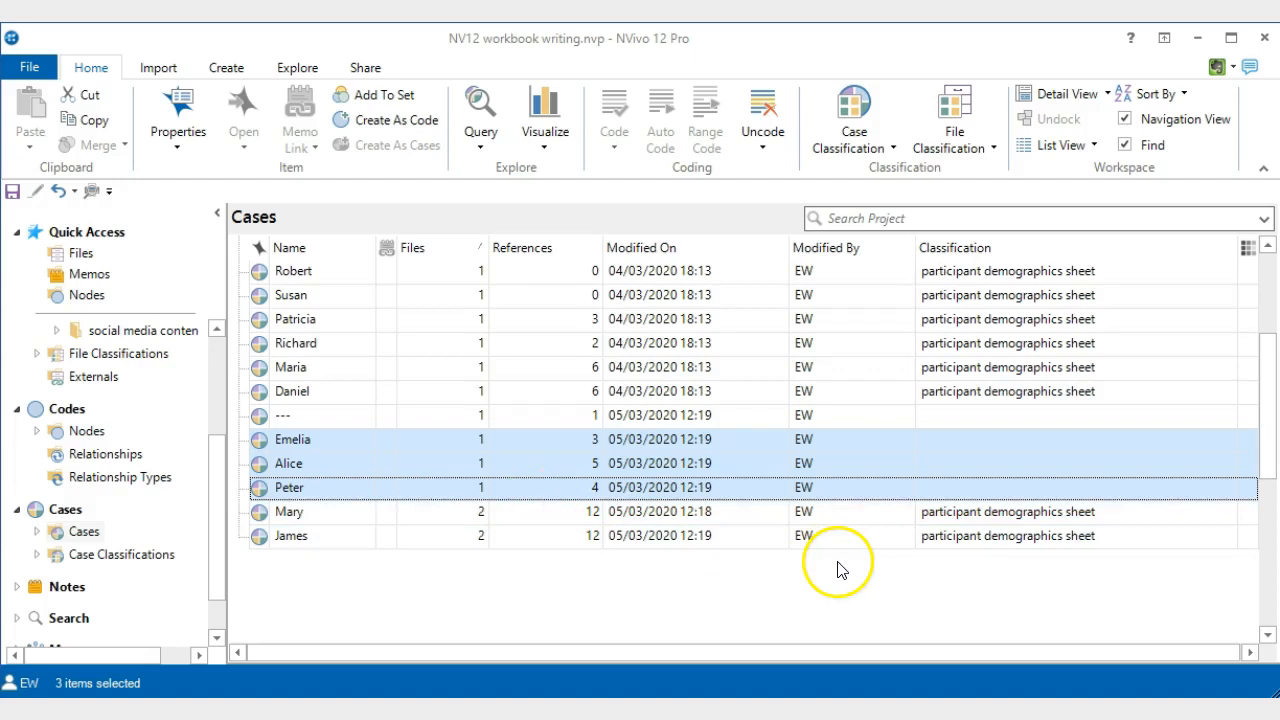
right_click(890, 456)
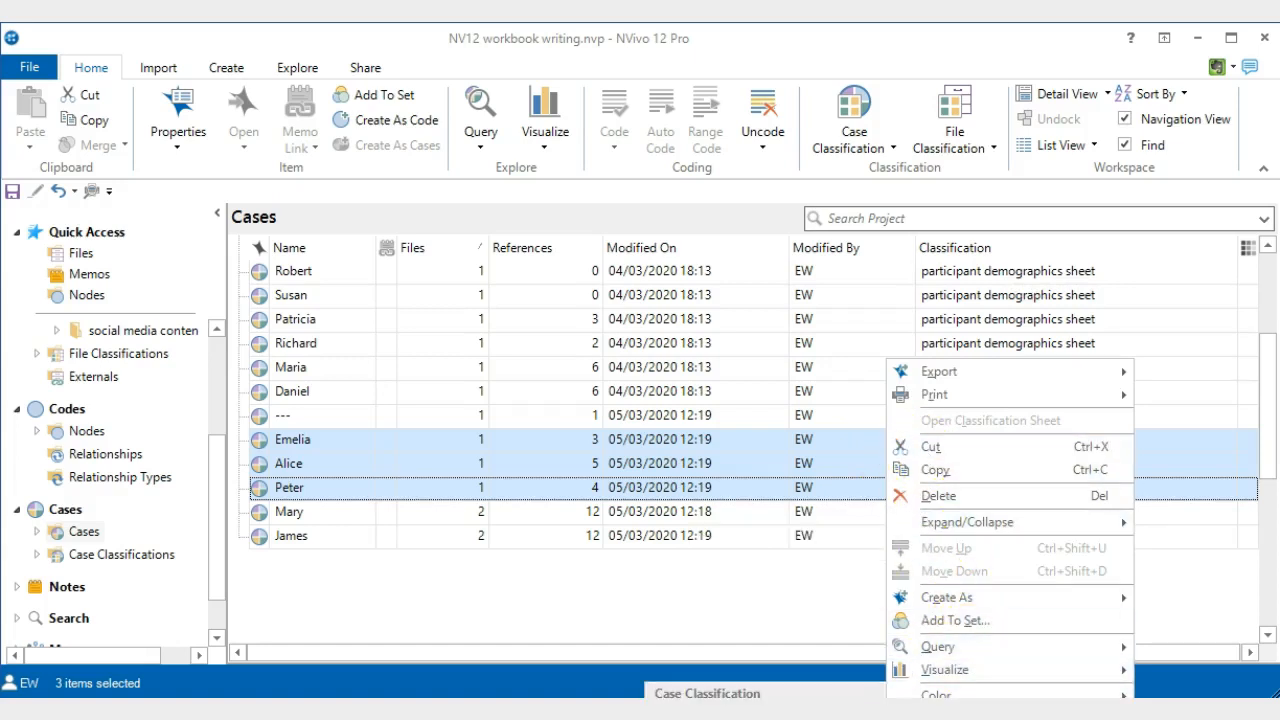
click(817, 714)
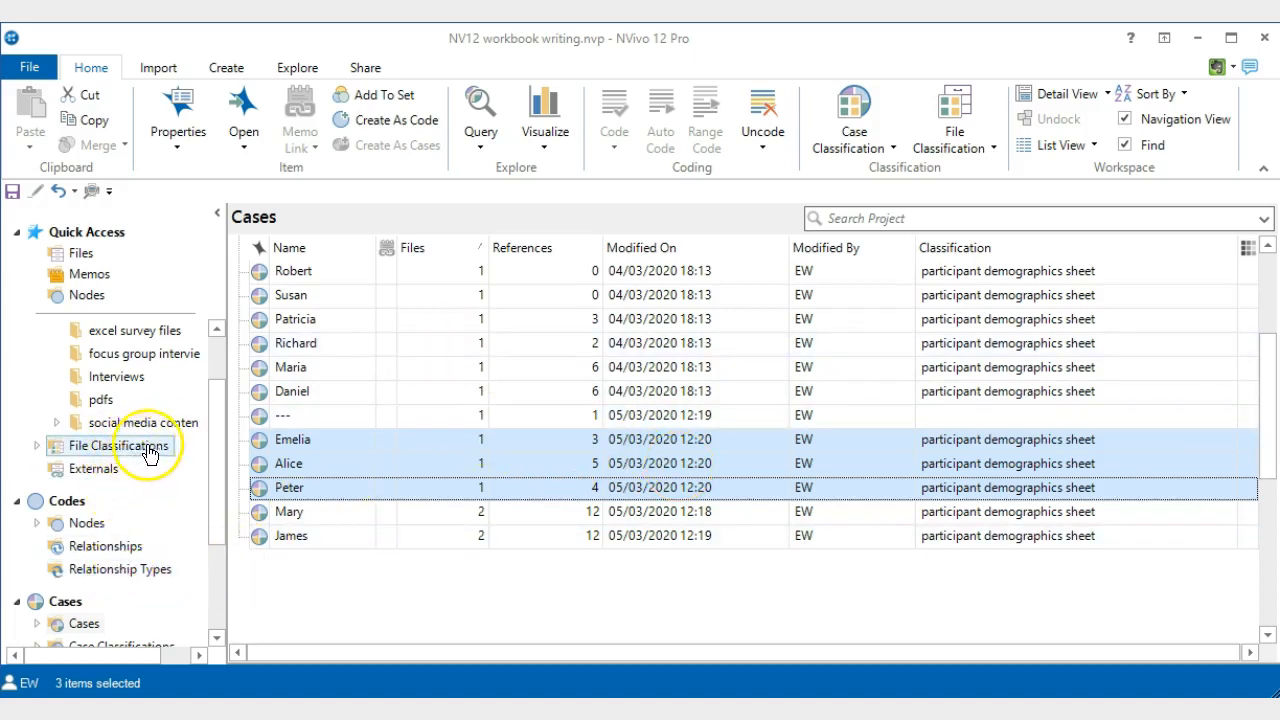
Open the participant demographics sheet from the project's case classifications.
drag(219, 506, 215, 571)
click(143, 538)
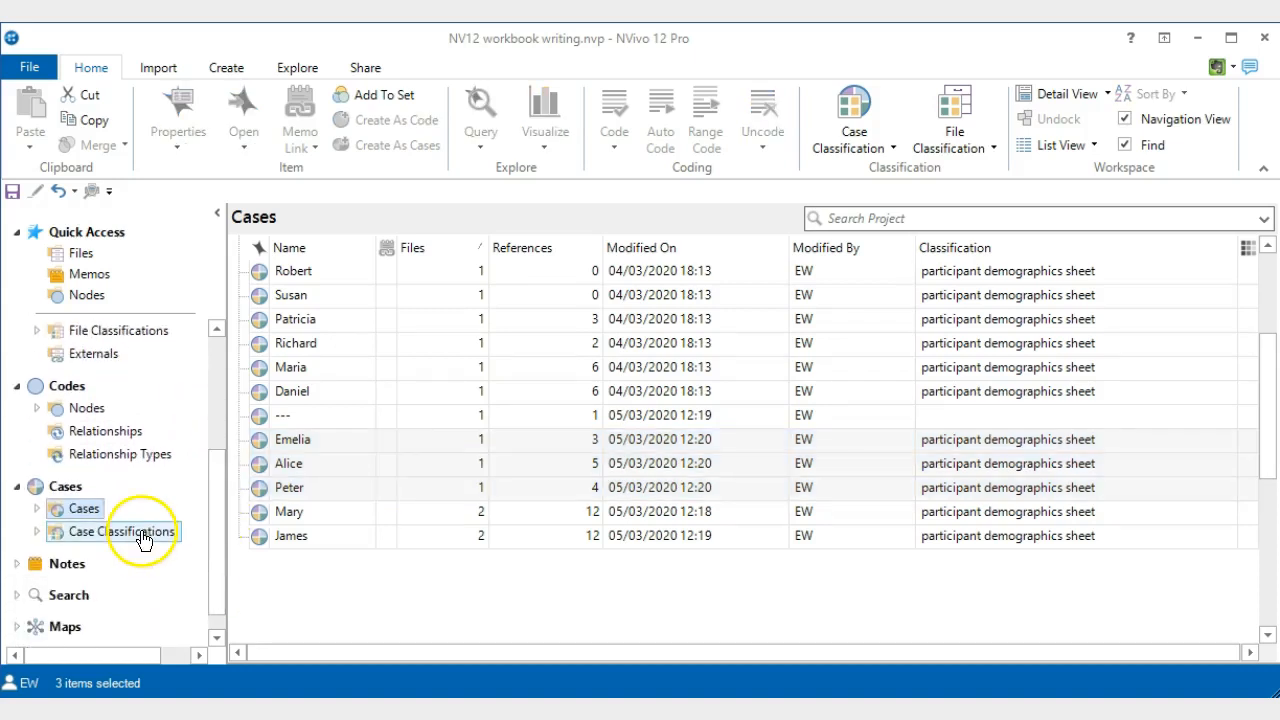
click(340, 273)
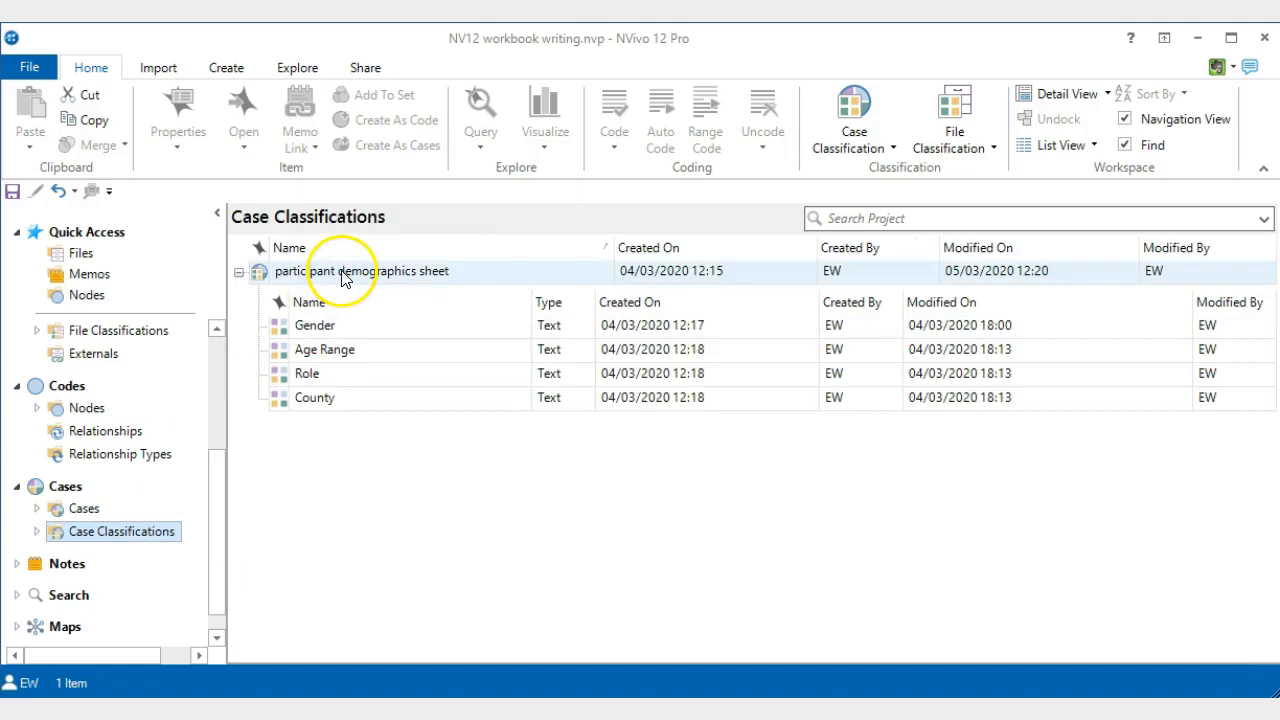
double_click(341, 273)
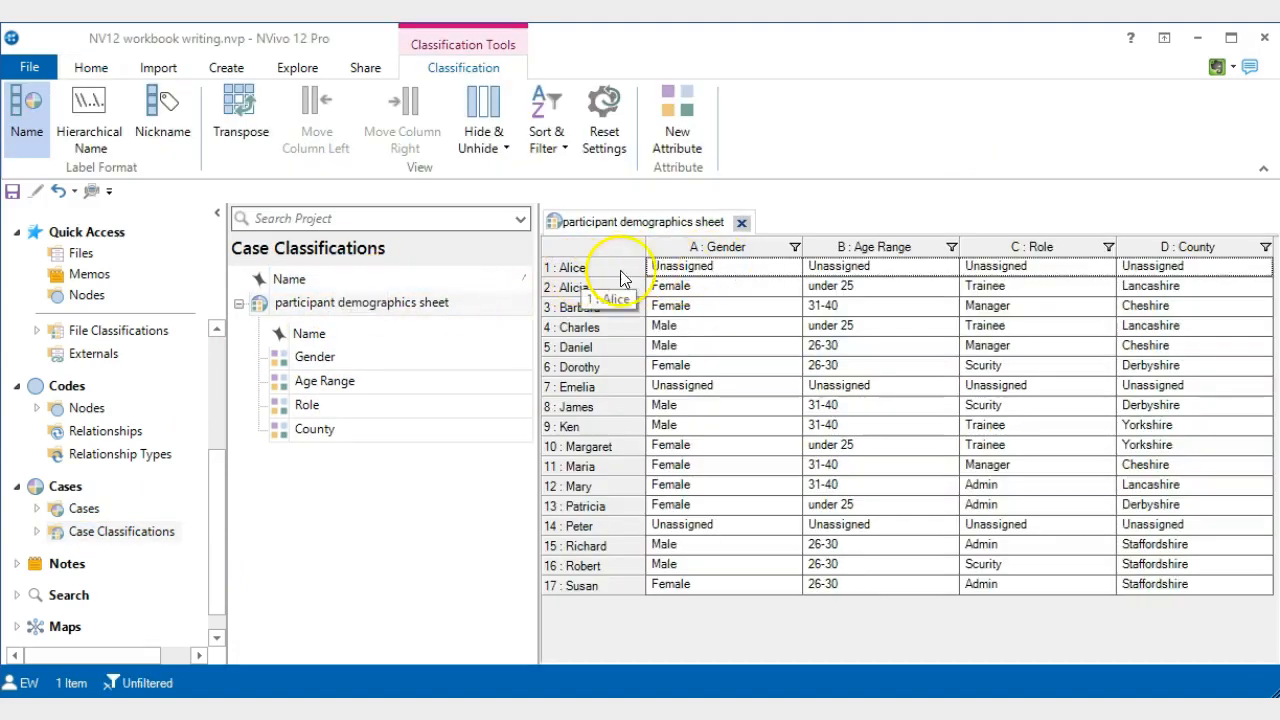
Examine the Gender, Age Range, Role and County attributes of the newly classified cases in the sheet.
click(810, 272)
click(963, 262)
click(1174, 266)
click(655, 370)
click(912, 390)
click(750, 487)
click(768, 291)
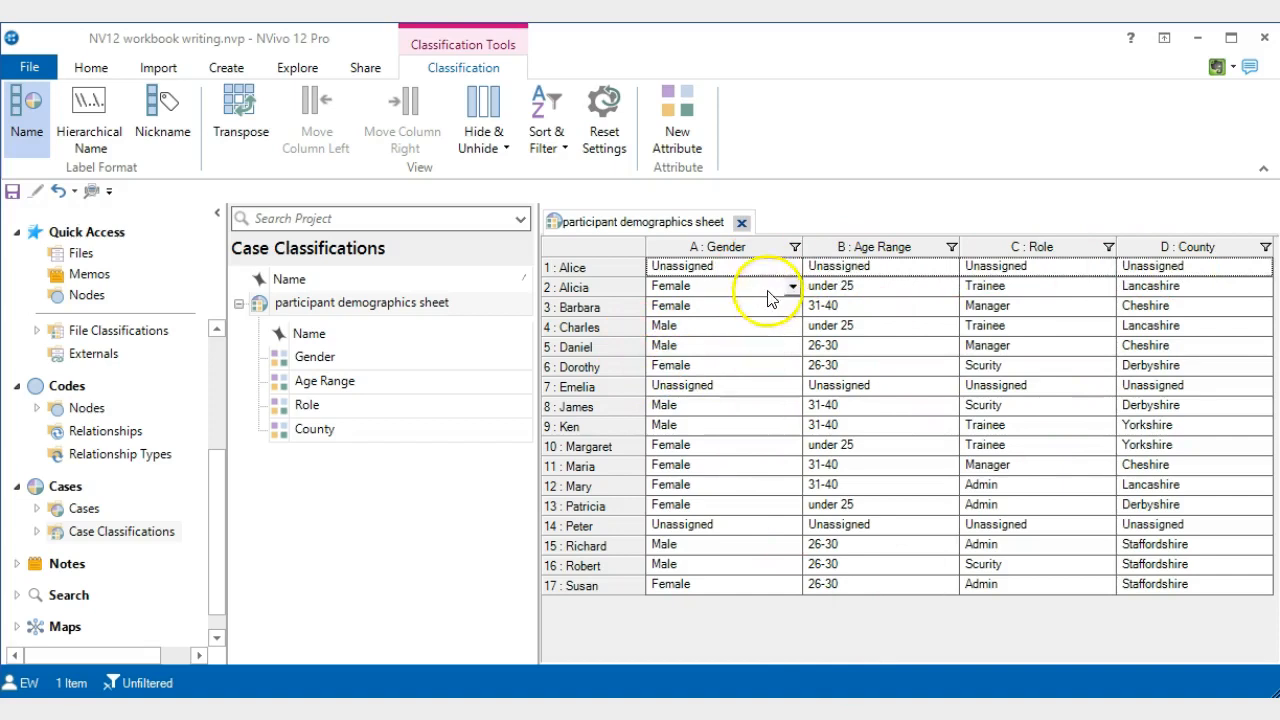
Set the Gender attribute of the case in row 1 to Female.
click(787, 268)
click(789, 268)
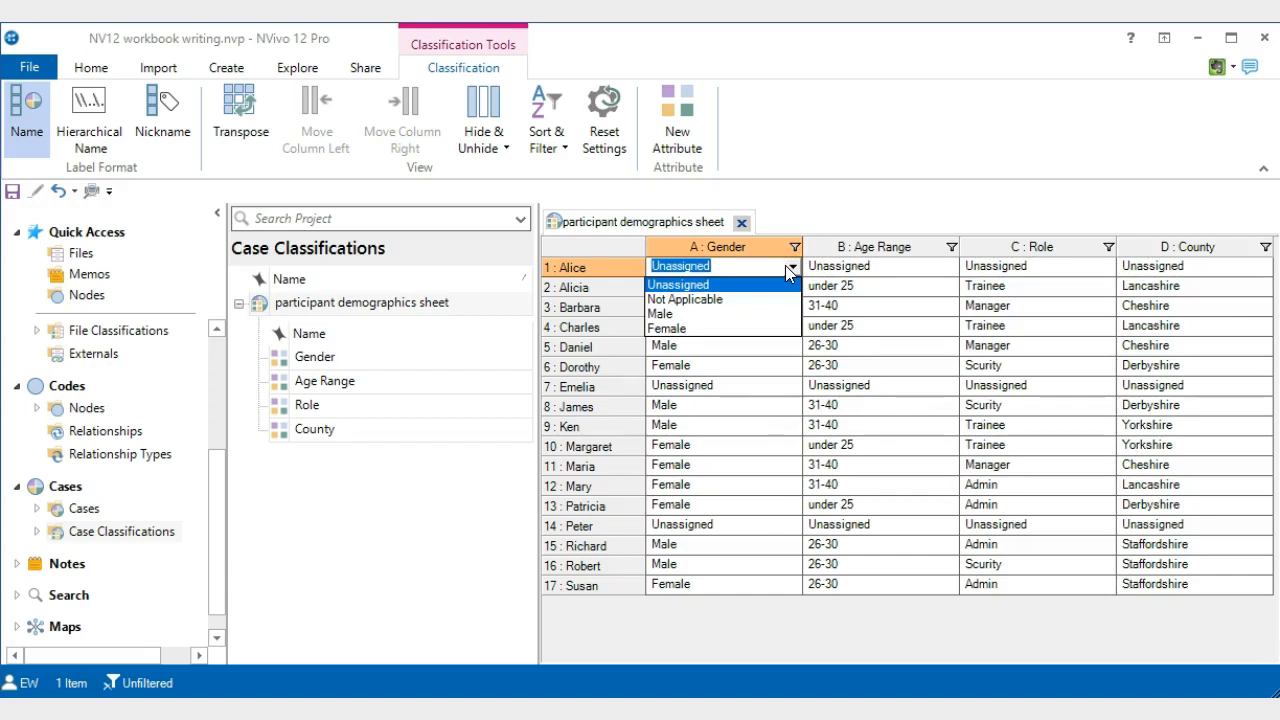
click(680, 328)
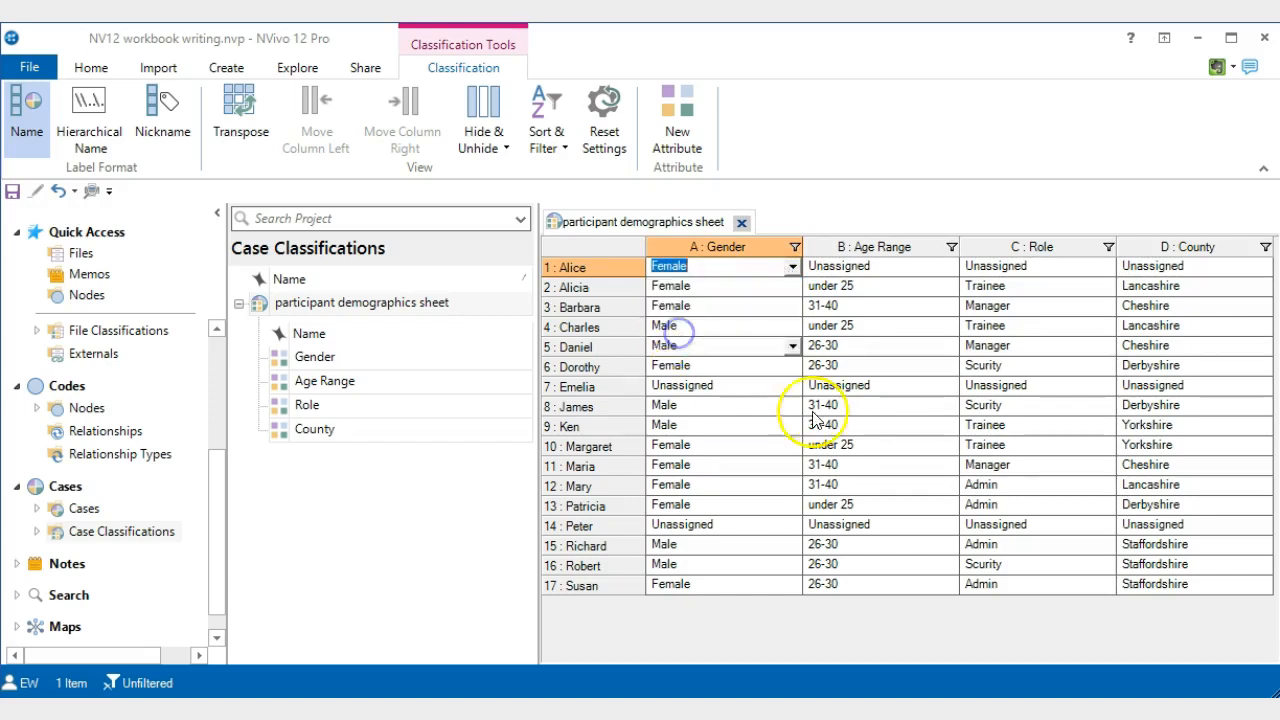
click(504, 532)
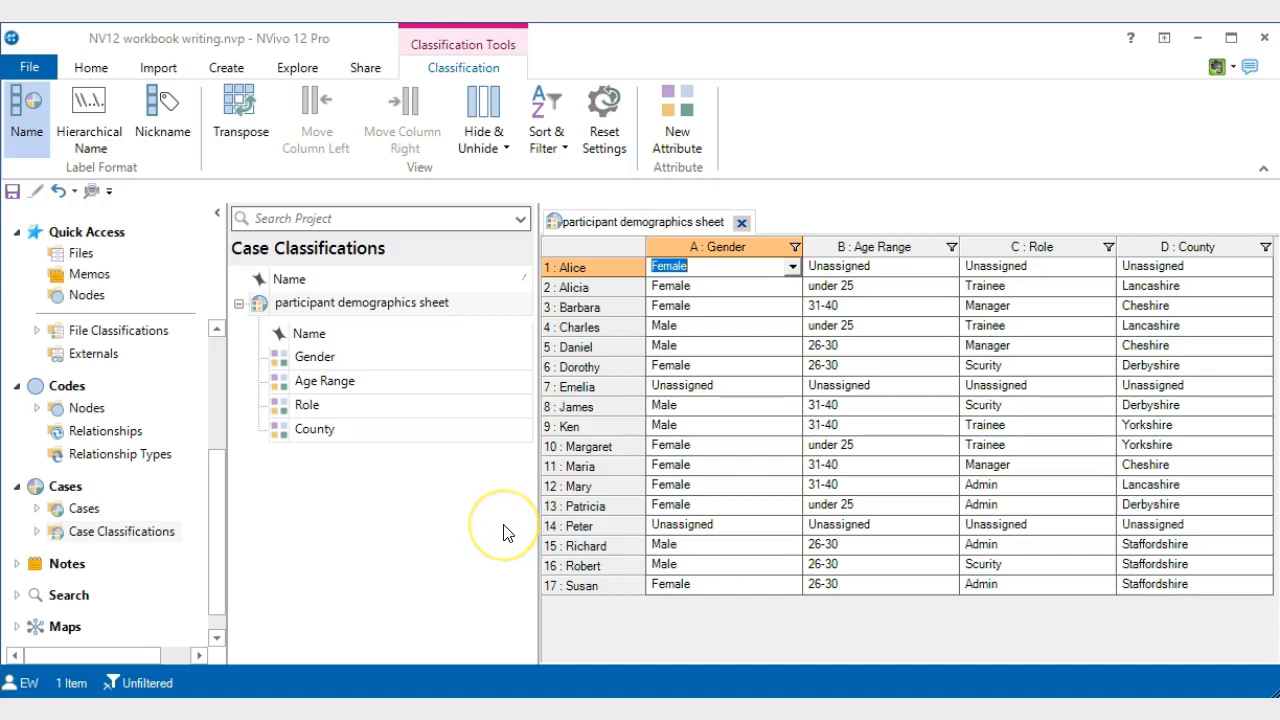